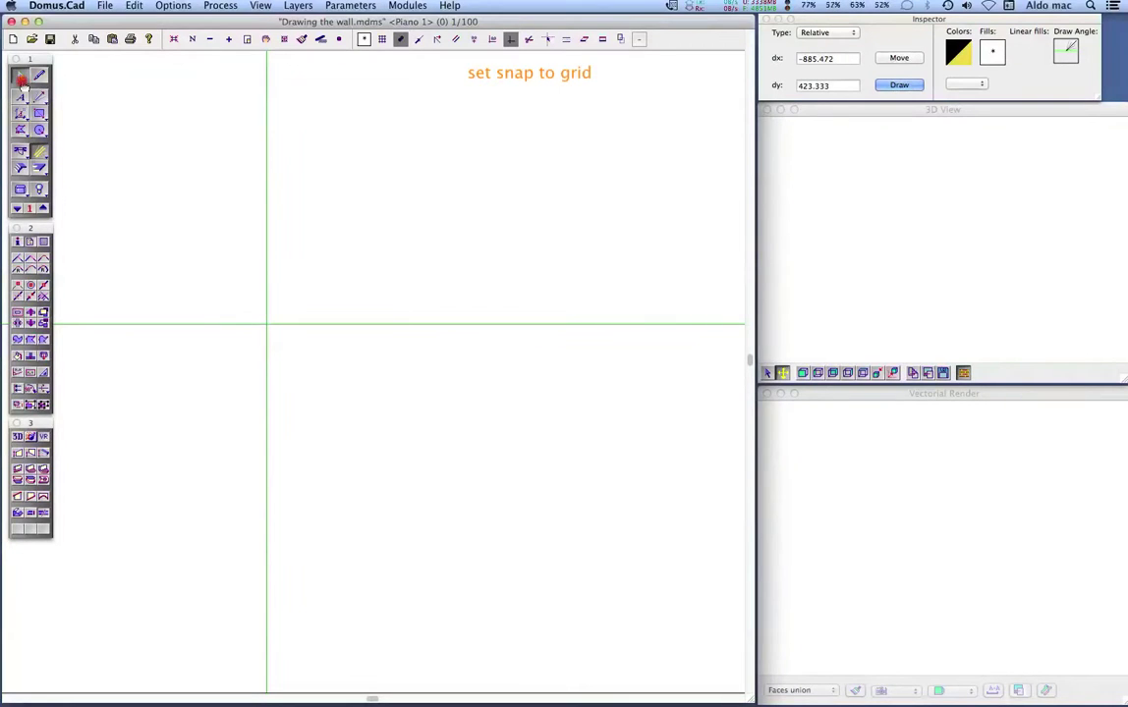
- Set the units of measure to centimeters rounded to whole numbers for length and square meters with two decimals for area
{"action": "left_click", "coordinate": [165, 6]}
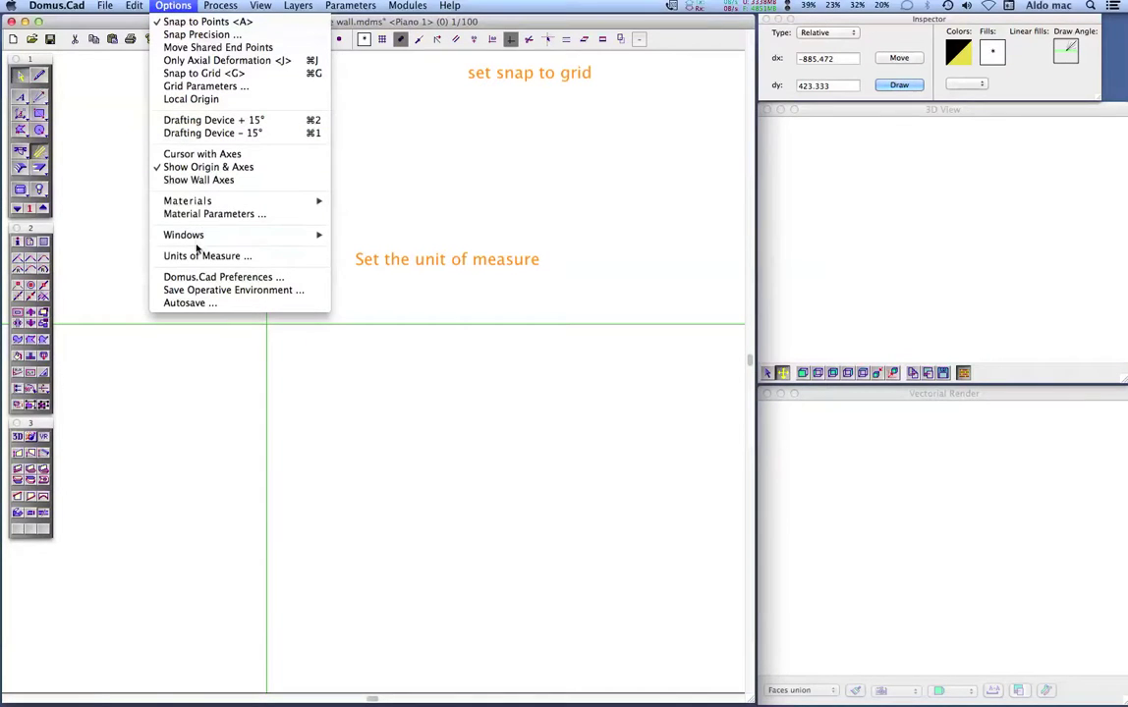
{"action": "left_click", "coordinate": [199, 256]}
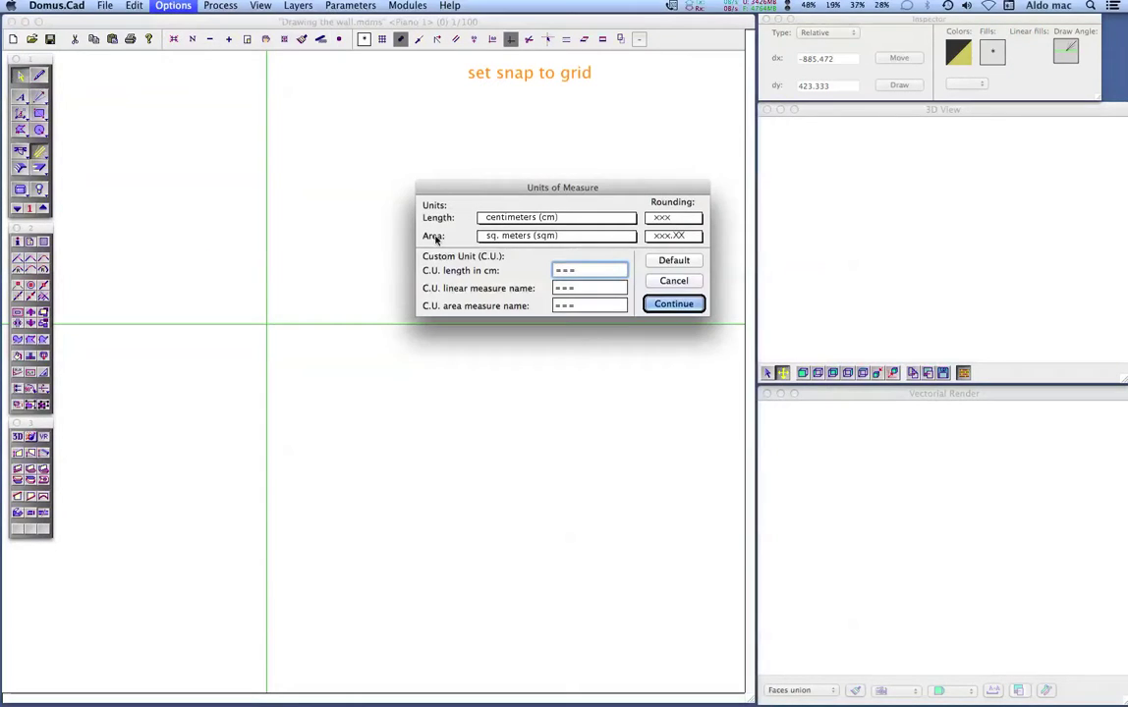
{"action": "left_click", "coordinate": [552, 219]}
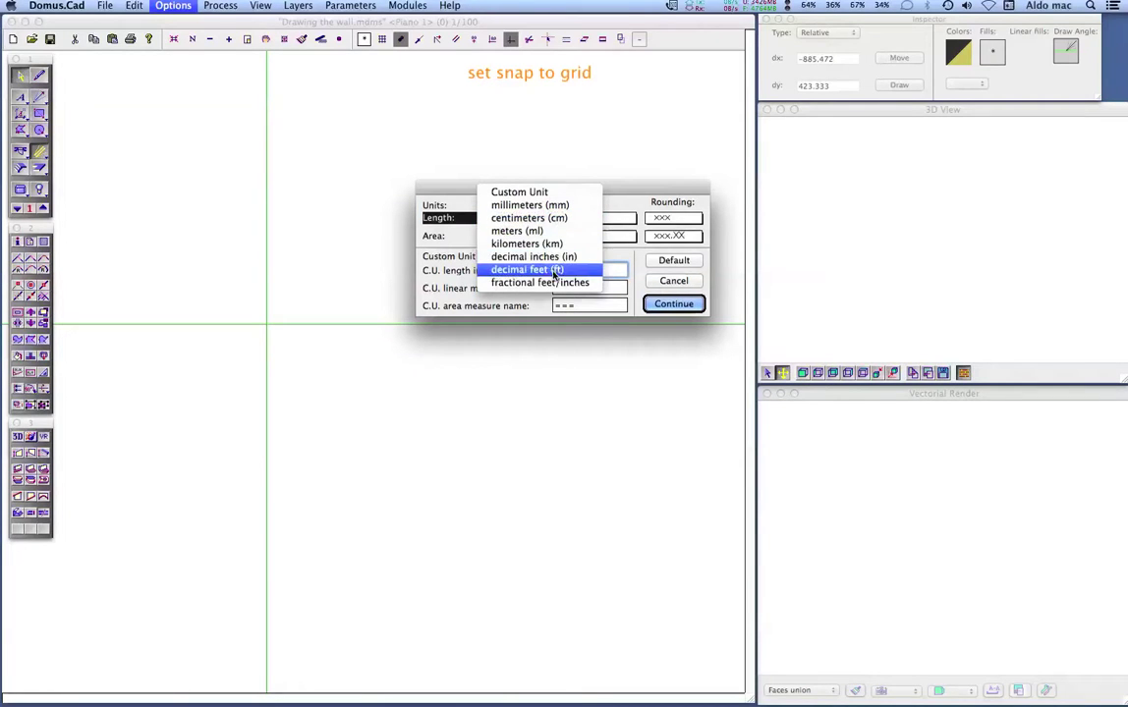
{"action": "left_click", "coordinate": [553, 217]}
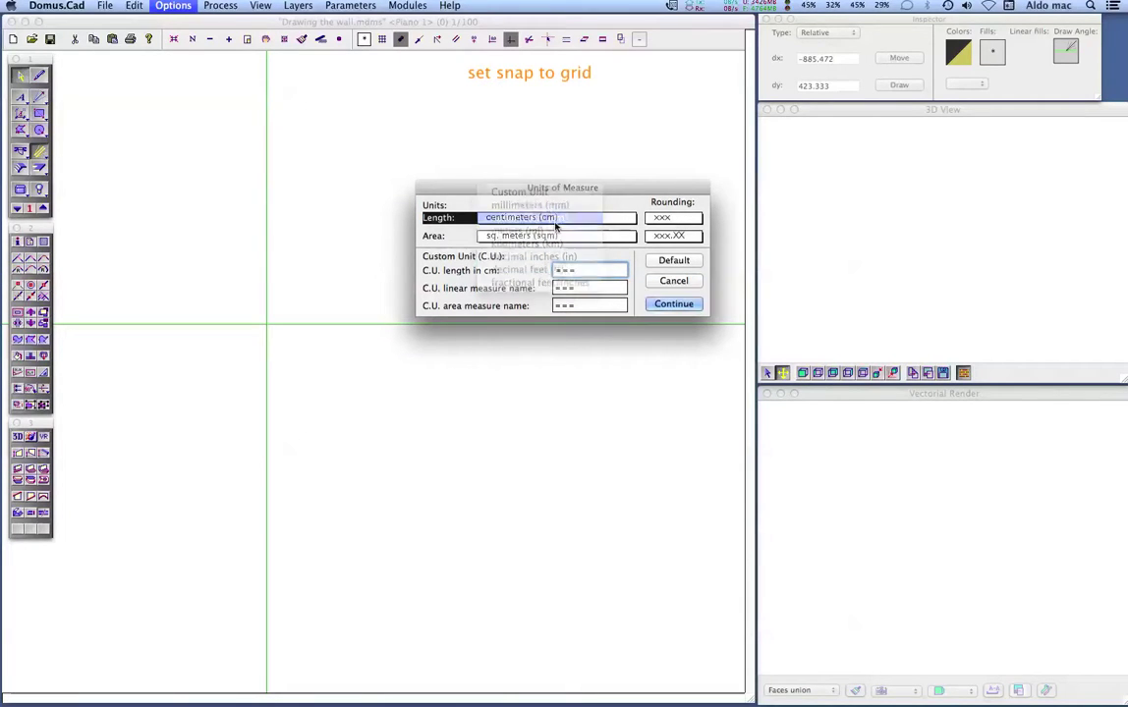
{"action": "left_click", "coordinate": [691, 218]}
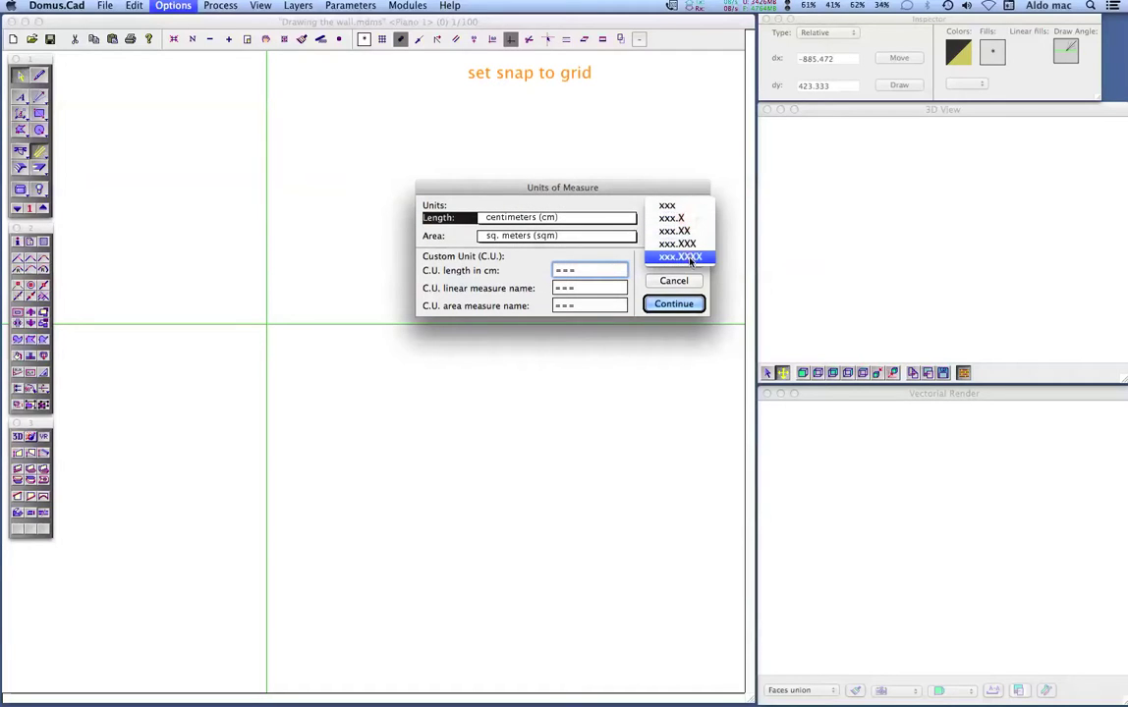
{"action": "left_click", "coordinate": [678, 207]}
{"action": "left_click", "coordinate": [612, 239]}
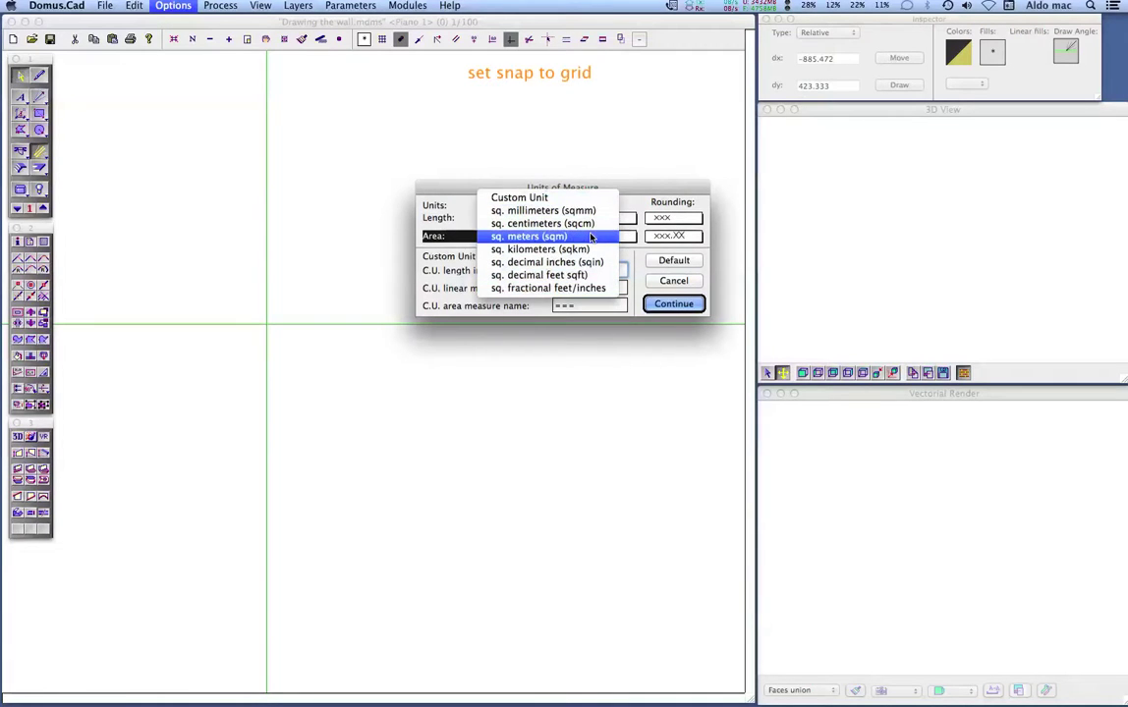
{"action": "left_click", "coordinate": [589, 236]}
{"action": "left_click", "coordinate": [694, 238]}
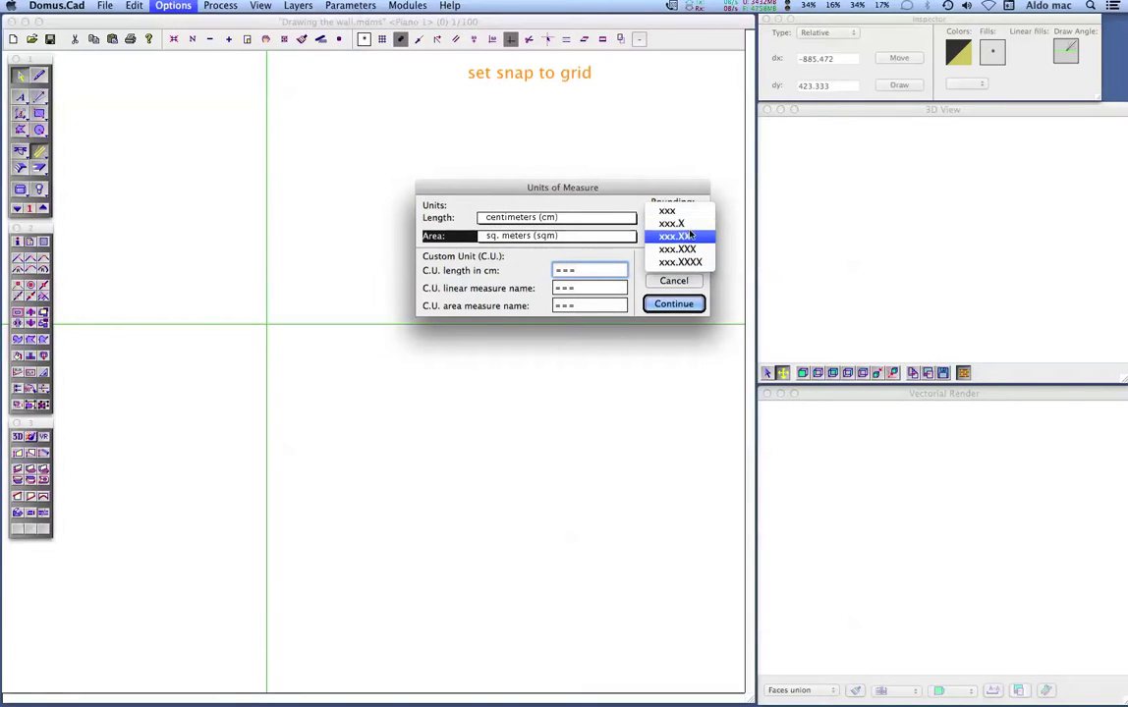
{"action": "left_click", "coordinate": [691, 237]}
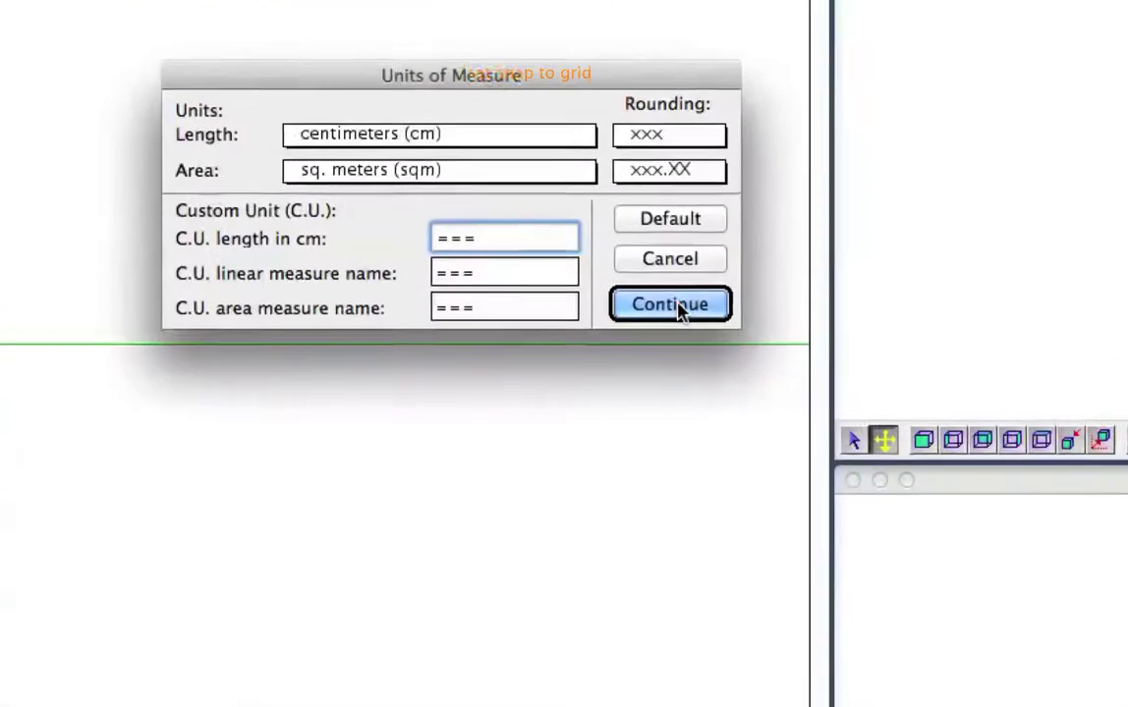
{"action": "left_click", "coordinate": [675, 304]}
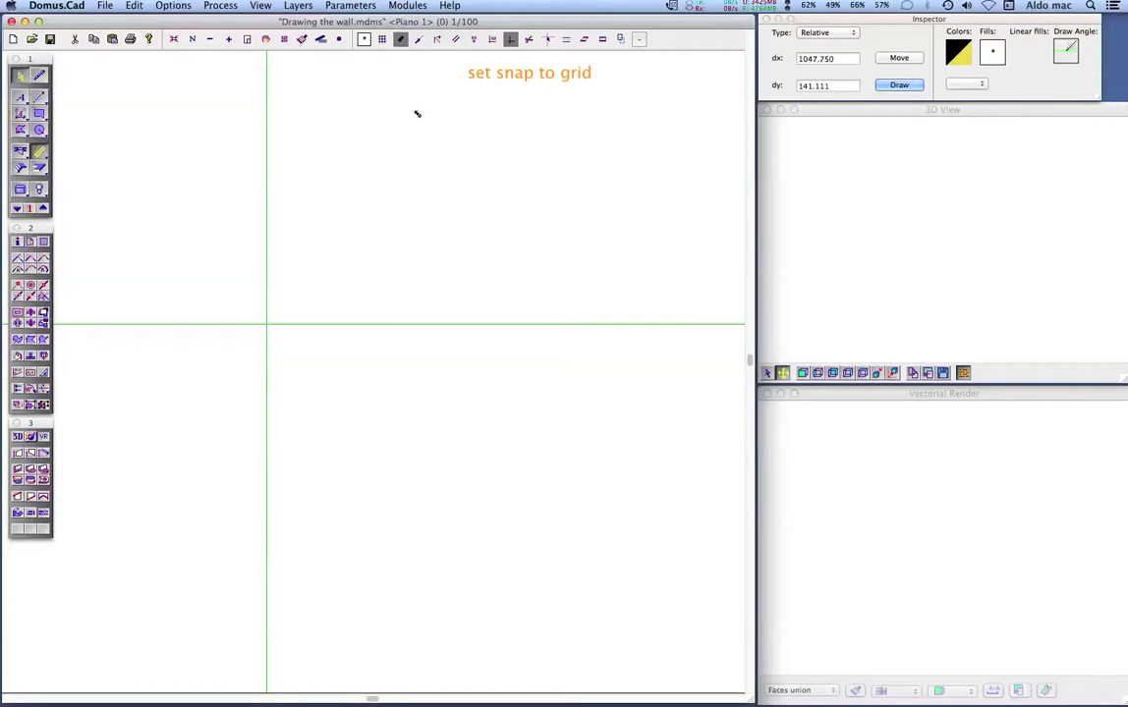
- Turn on snap to grid with an x module and y module of 5
{"action": "left_click", "coordinate": [382, 40]}
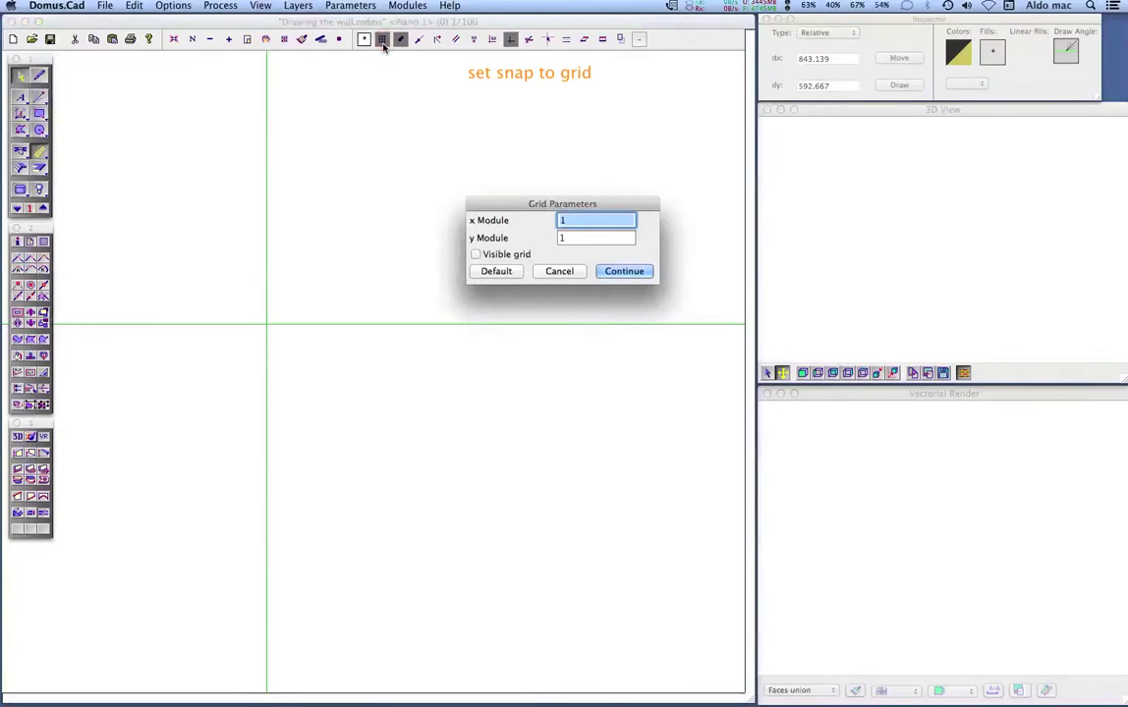
{"action": "type", "text": "5"}
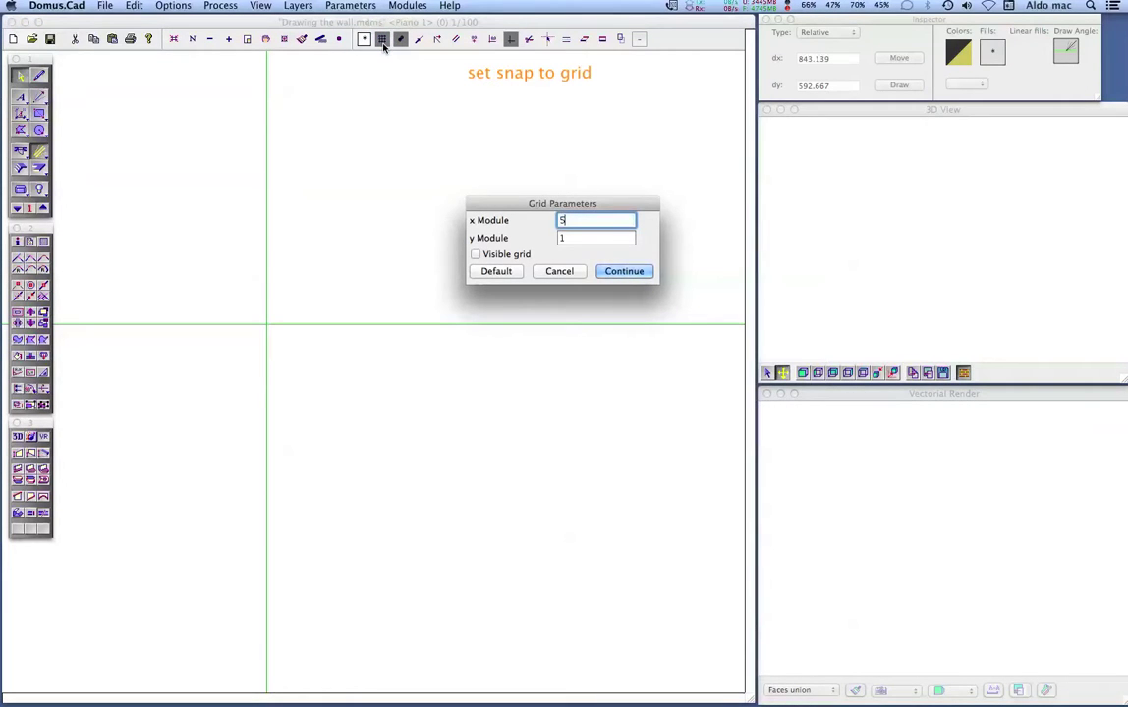
{"action": "key", "text": "Tab"}
{"action": "type", "text": "5"}
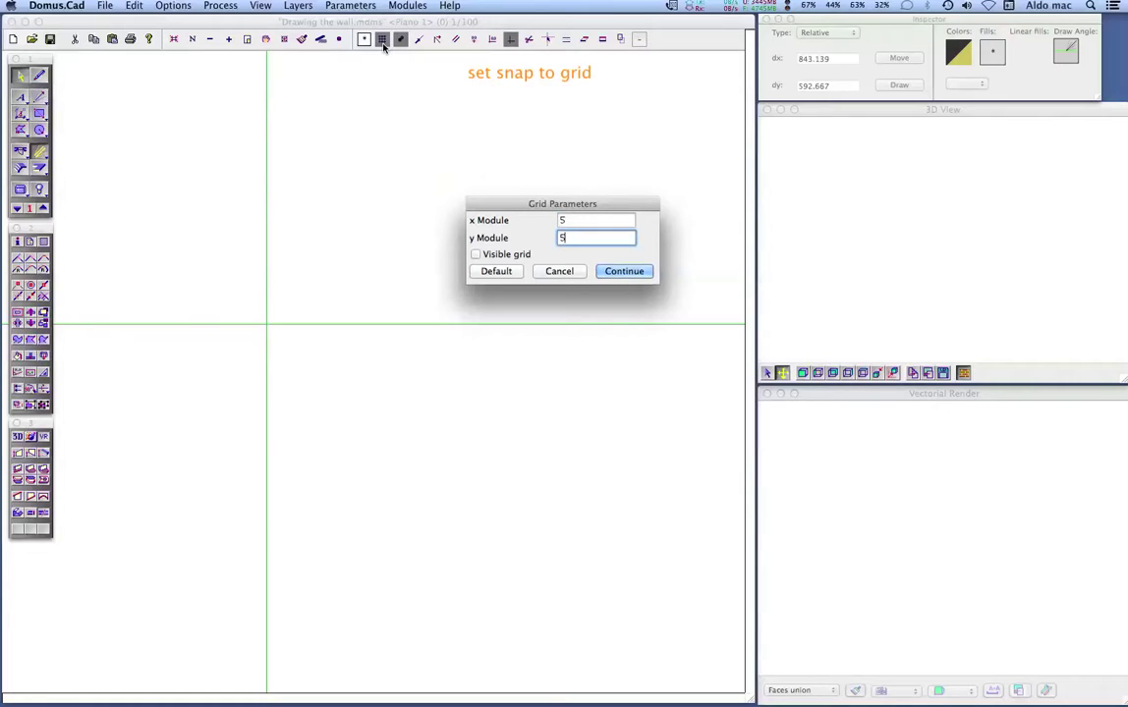
{"action": "left_click", "coordinate": [625, 272]}
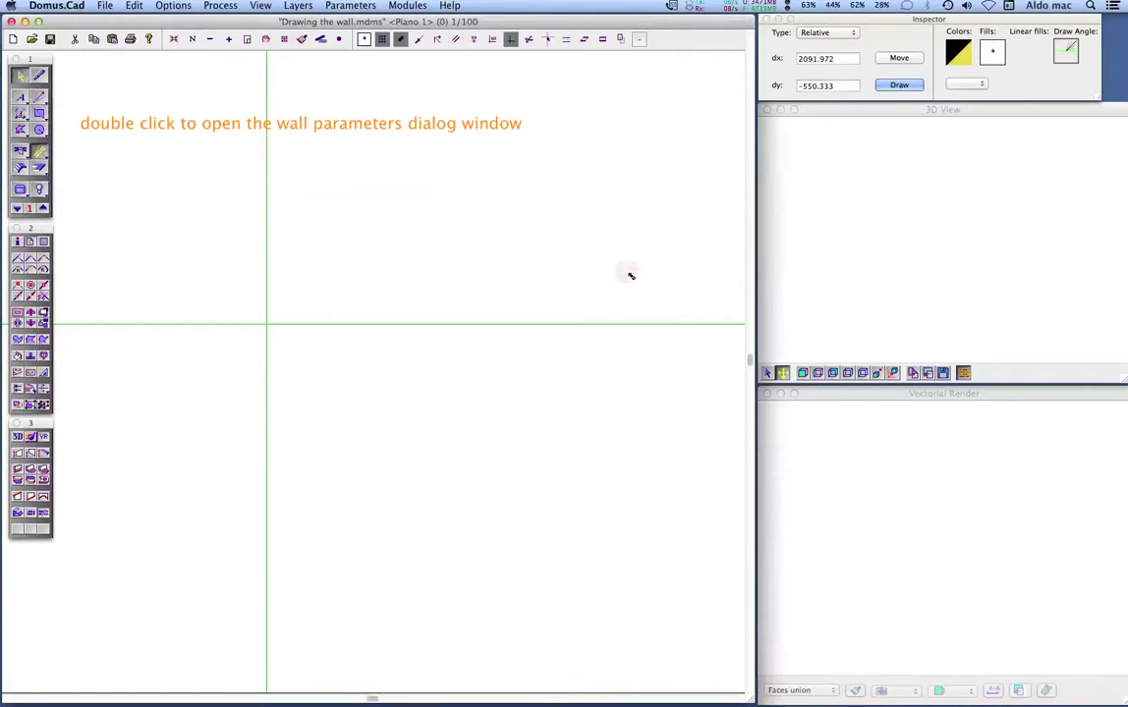
- Set the current material to Wood
{"action": "left_click", "coordinate": [173, 6]}
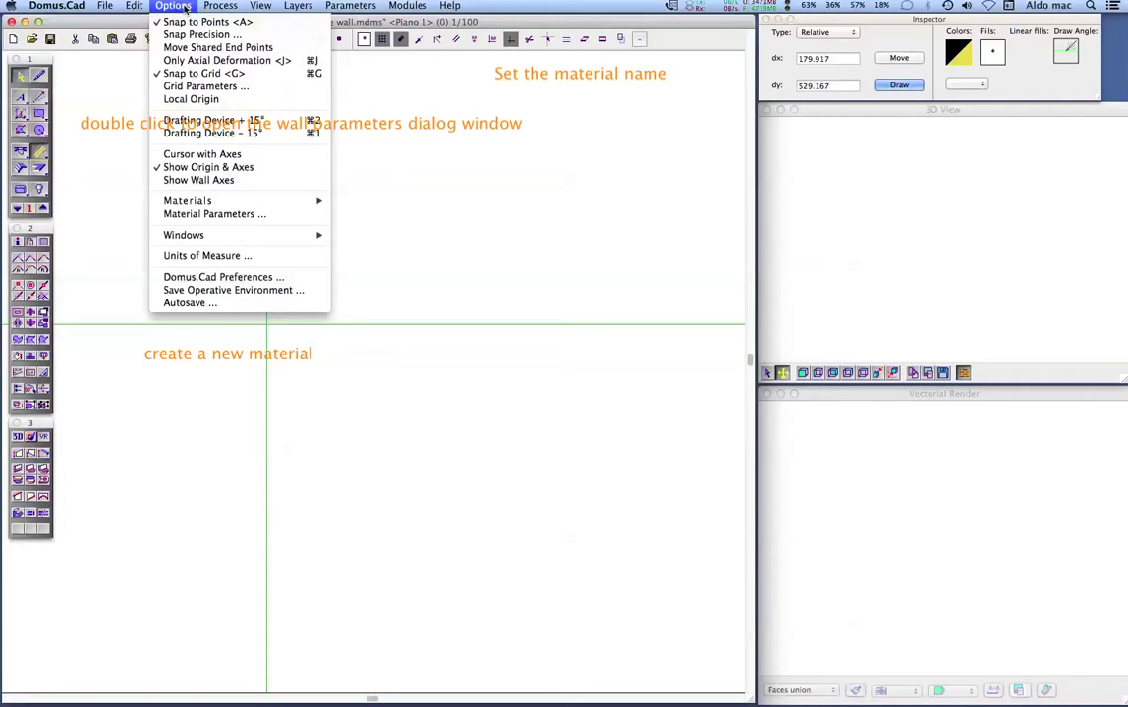
{"action": "mouse_move", "coordinate": [196, 201]}
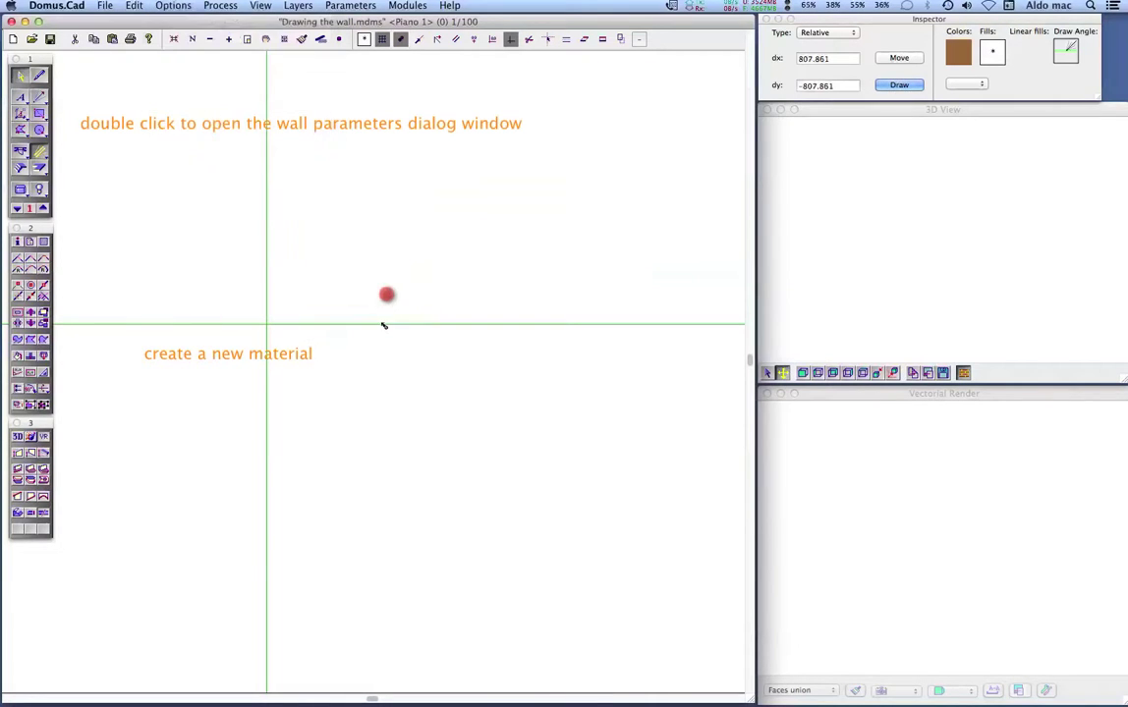
{"action": "left_click", "coordinate": [387, 296]}
- Create a new material named "Stone texture" in the material parameters
{"action": "left_click", "coordinate": [175, 6]}
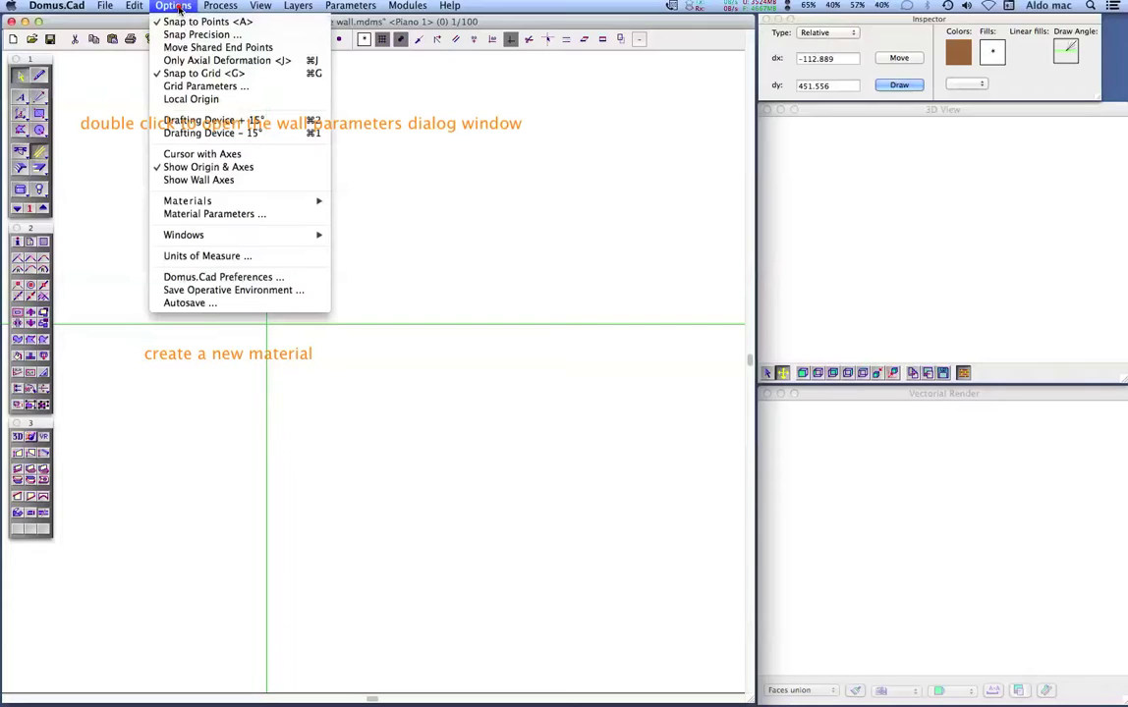
{"action": "left_click", "coordinate": [194, 214]}
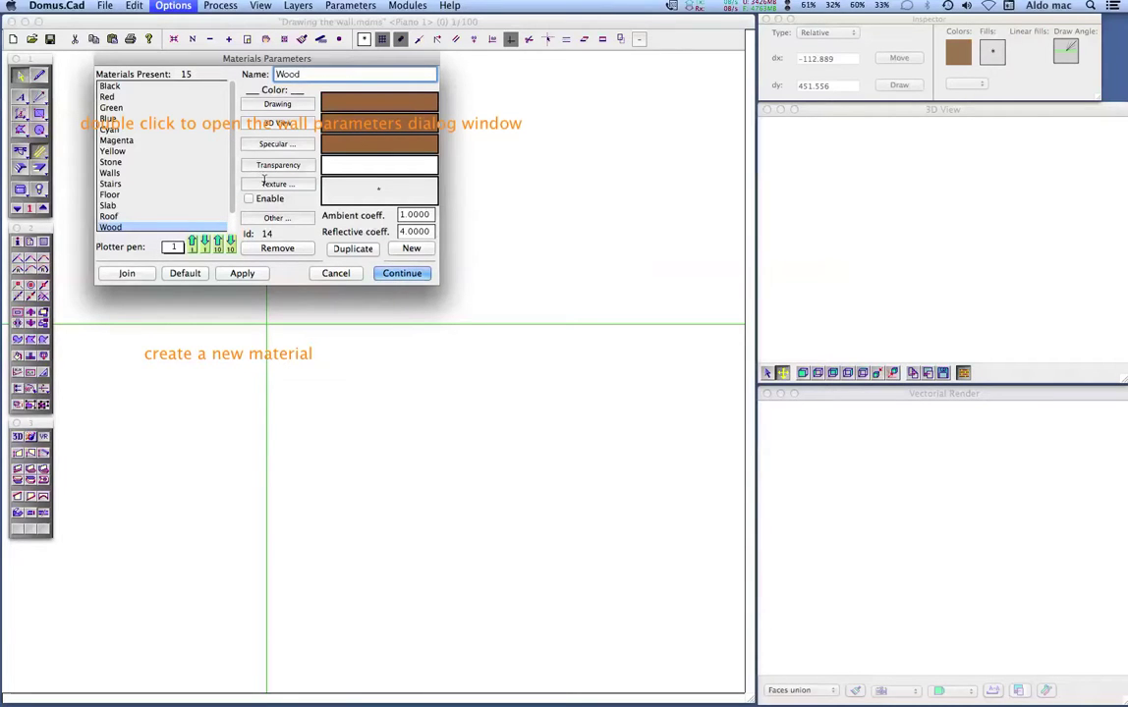
{"action": "left_click", "coordinate": [410, 249]}
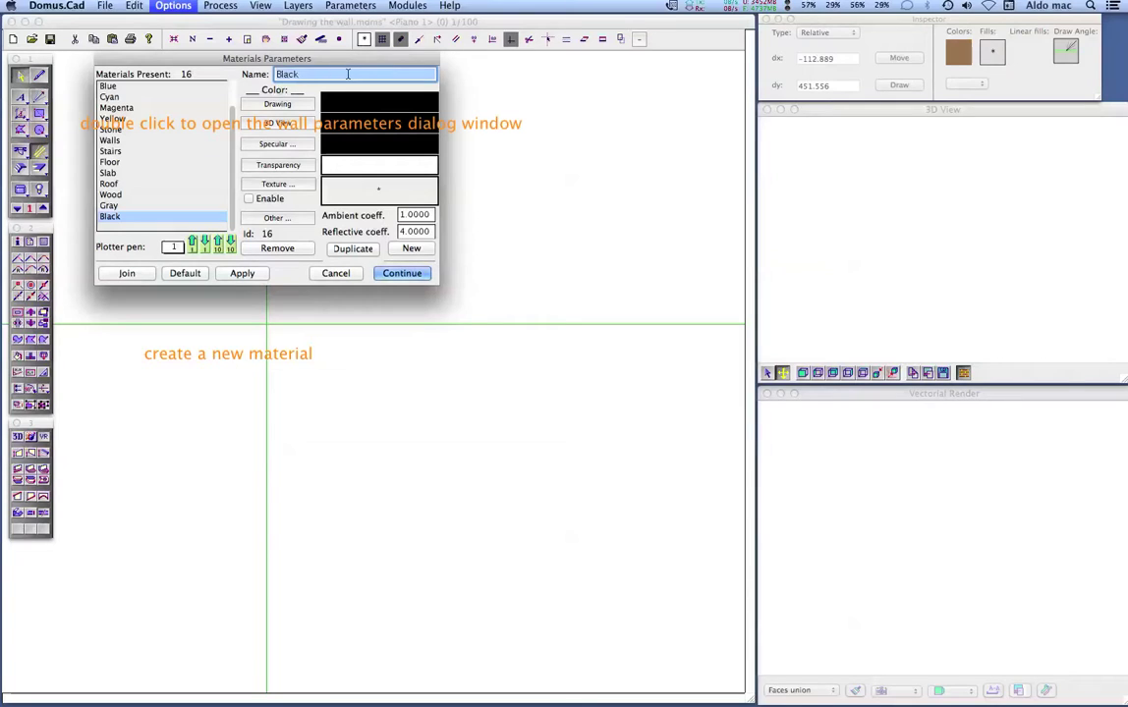
{"action": "type", "text": "Stone texture"}
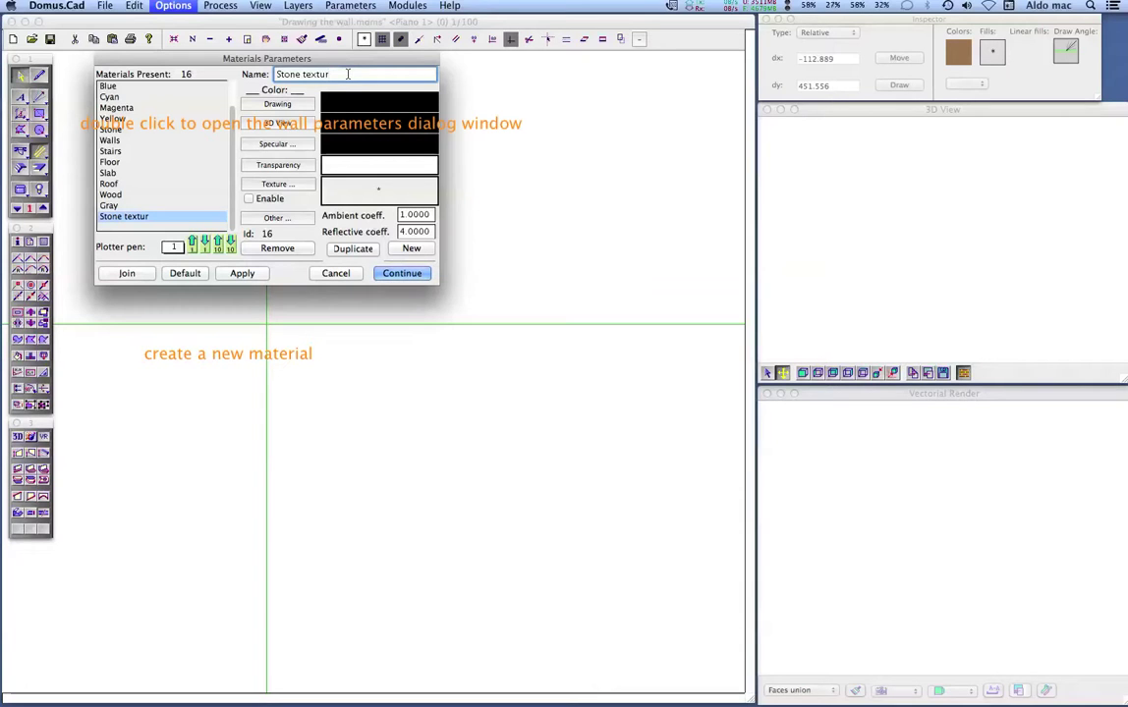
- Keep the Stone texture material's drawing color black and give its 3D view and specular colors the same light orange
{"action": "left_click", "coordinate": [278, 104]}
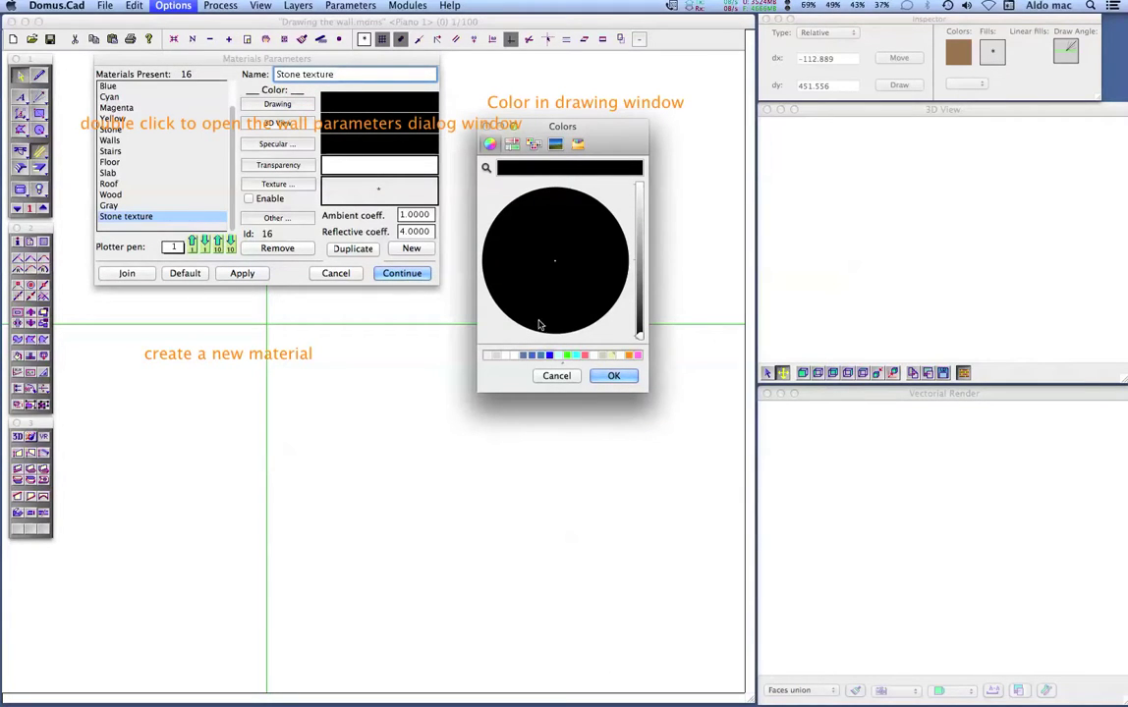
{"action": "left_click", "coordinate": [602, 377]}
{"action": "left_click", "coordinate": [280, 123]}
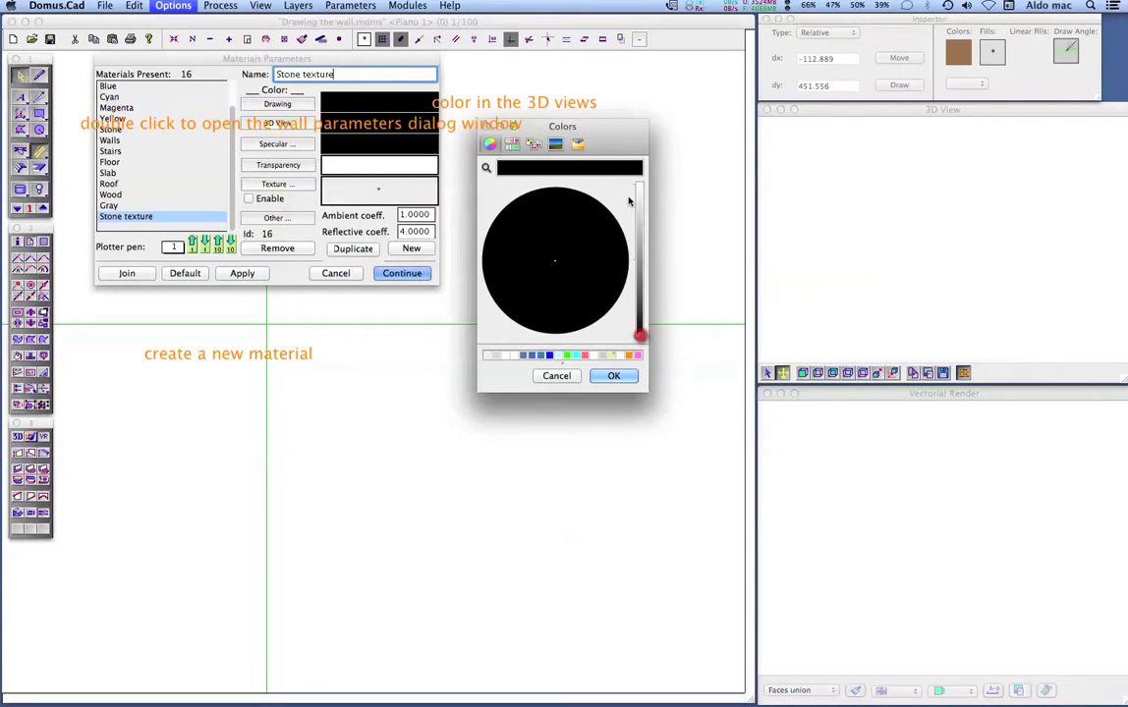
{"action": "left_click_drag", "start_coordinate": [639, 331], "coordinate": [632, 194]}
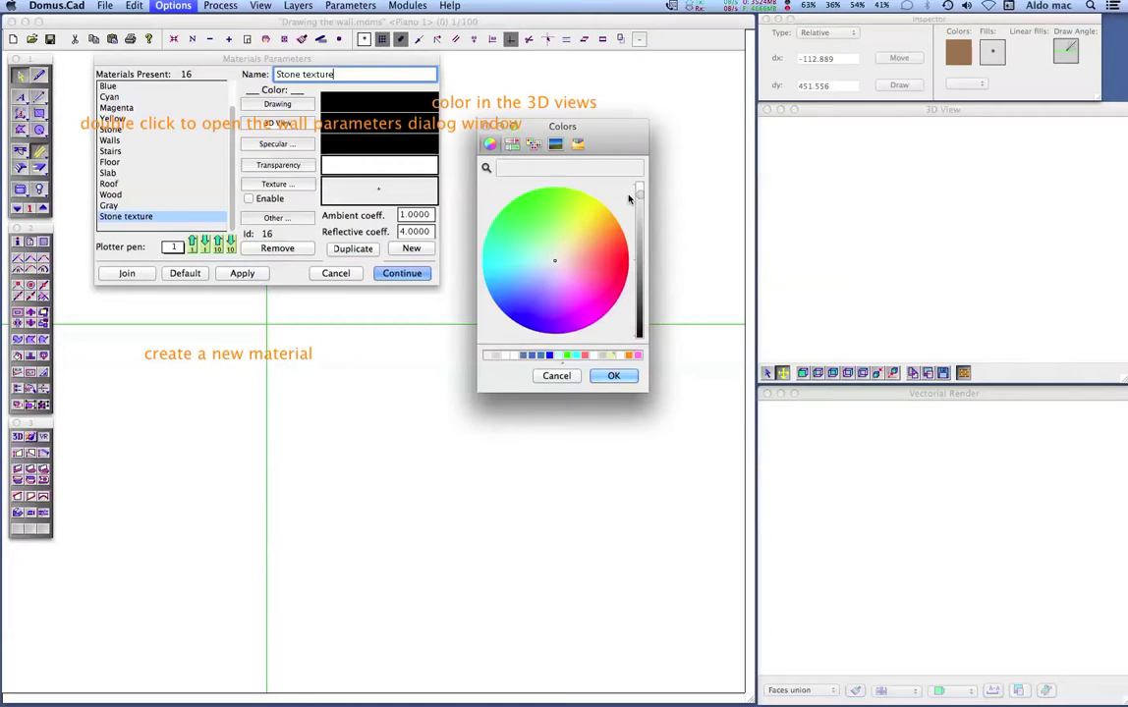
{"action": "left_click", "coordinate": [588, 233]}
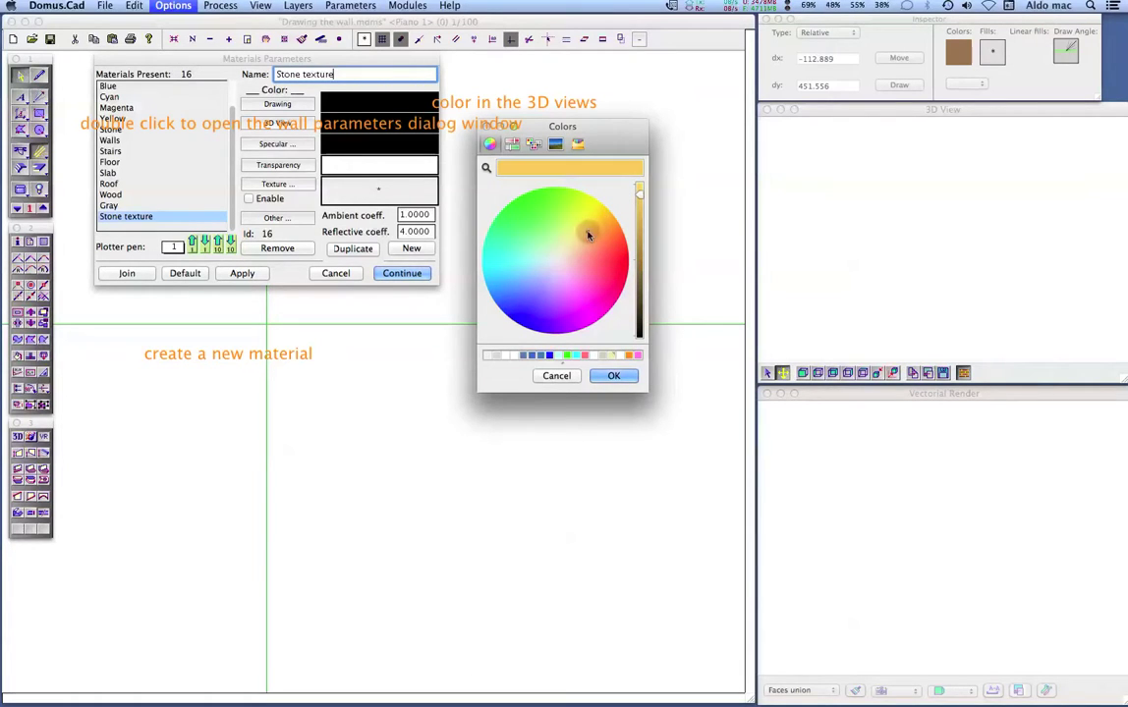
{"action": "left_click", "coordinate": [607, 375]}
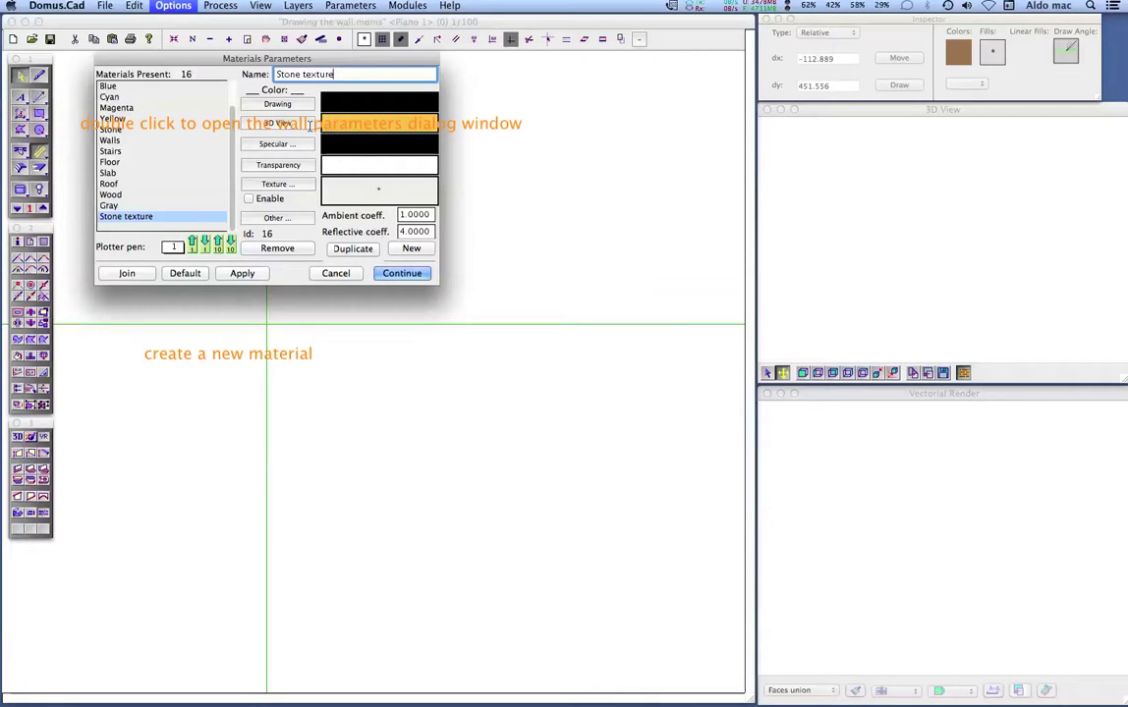
{"action": "left_click", "coordinate": [342, 124]}
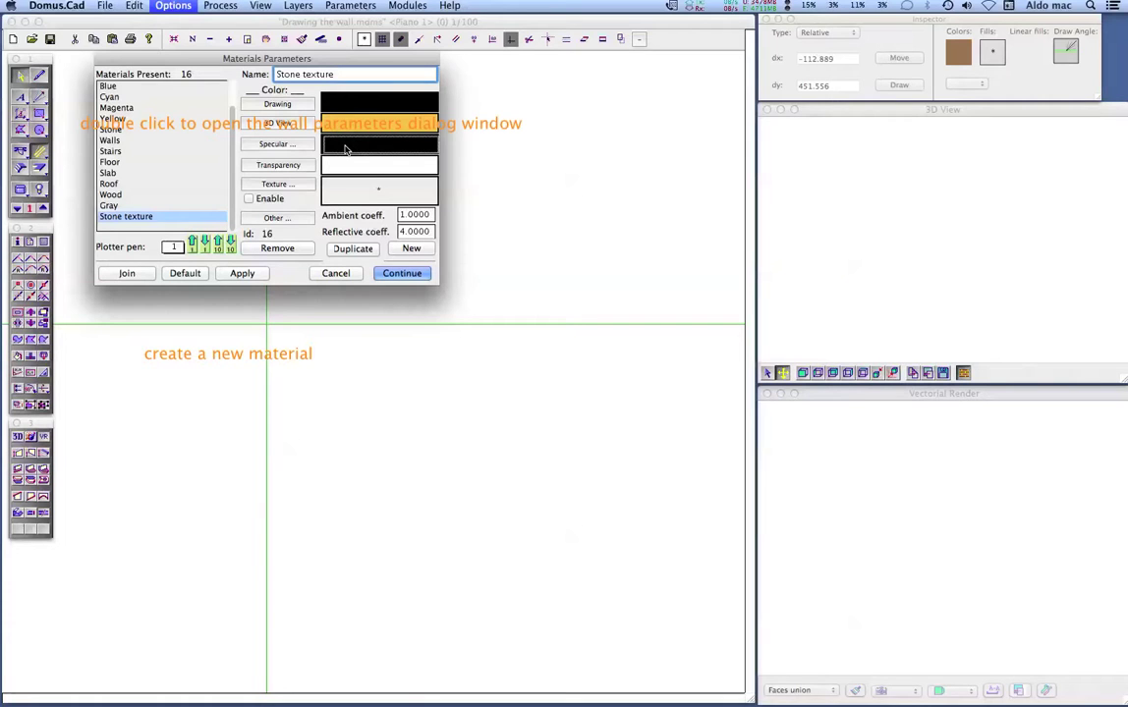
{"action": "left_click", "coordinate": [345, 147]}
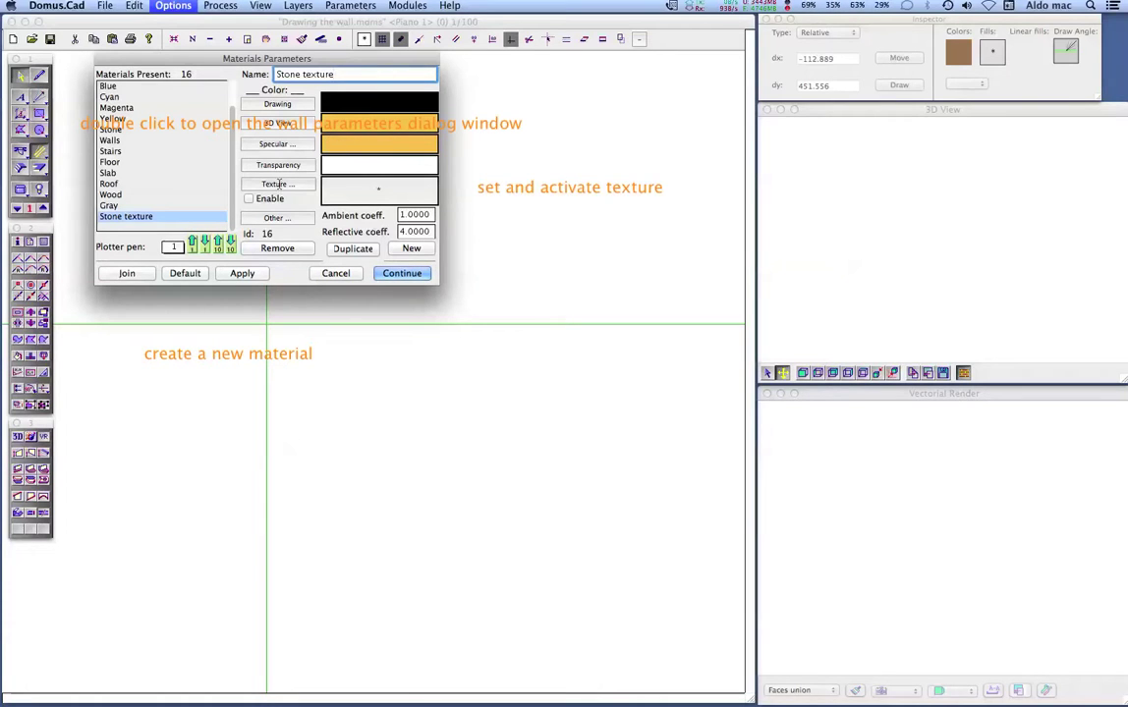
- Assign the Stone.jpg image as the texture of the Stone texture material
{"action": "left_click", "coordinate": [278, 185]}
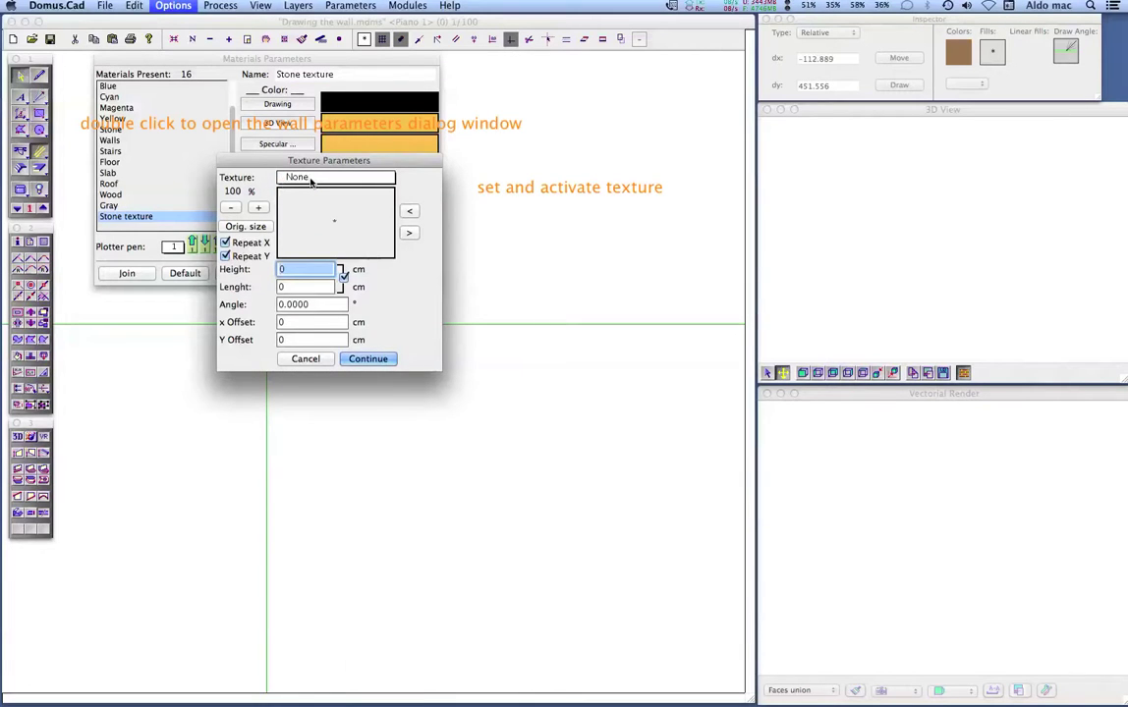
{"action": "left_click", "coordinate": [311, 179]}
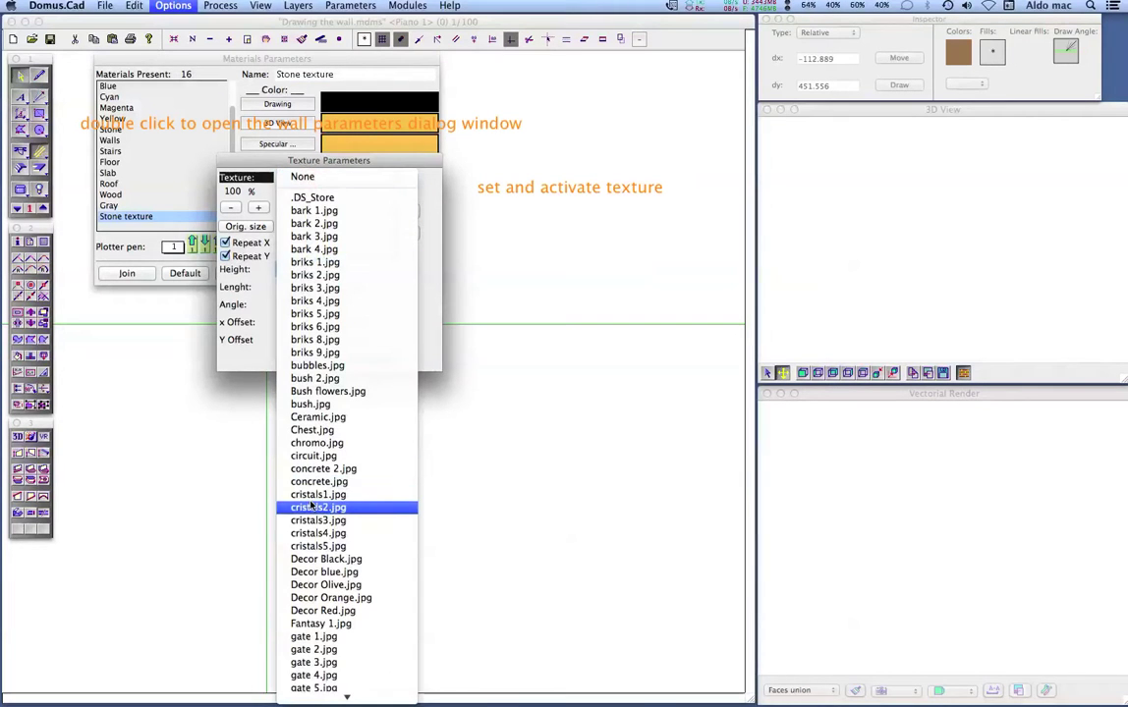
{"action": "scroll", "coordinate": [324, 541], "scroll_direction": "down", "scroll_amount": 3}
{"action": "scroll", "coordinate": [329, 665], "scroll_direction": "down", "scroll_amount": 10}
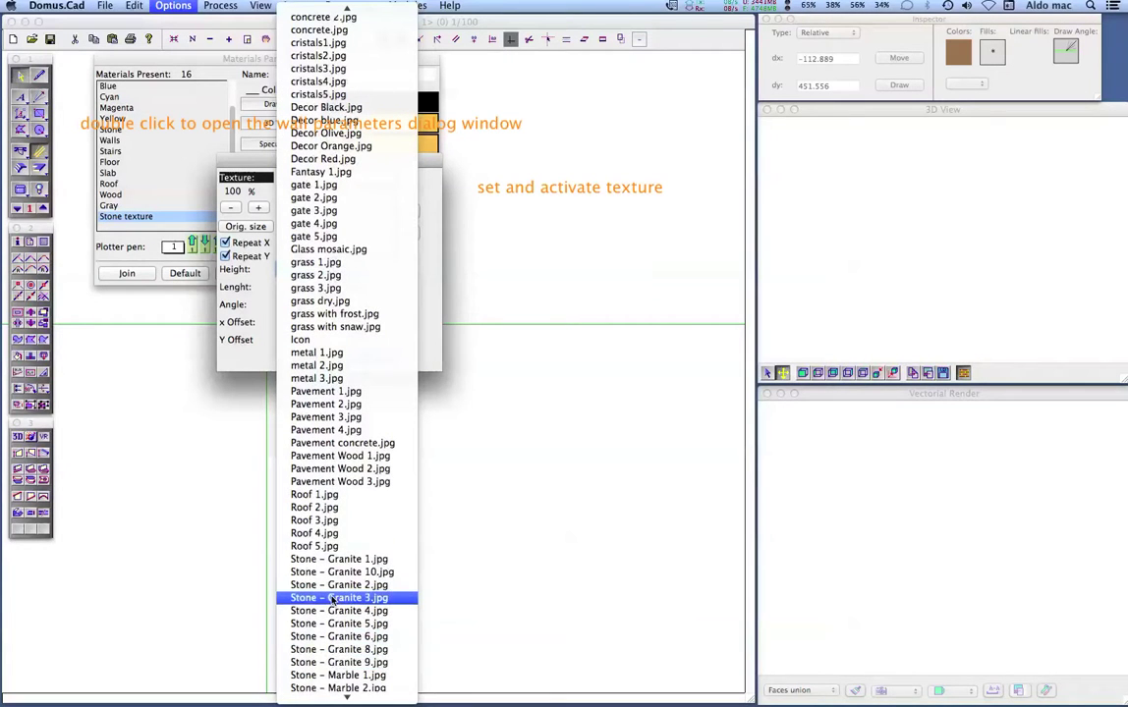
{"action": "scroll", "coordinate": [332, 596], "scroll_direction": "down", "scroll_amount": 2}
{"action": "scroll", "coordinate": [332, 589], "scroll_direction": "down", "scroll_amount": 4}
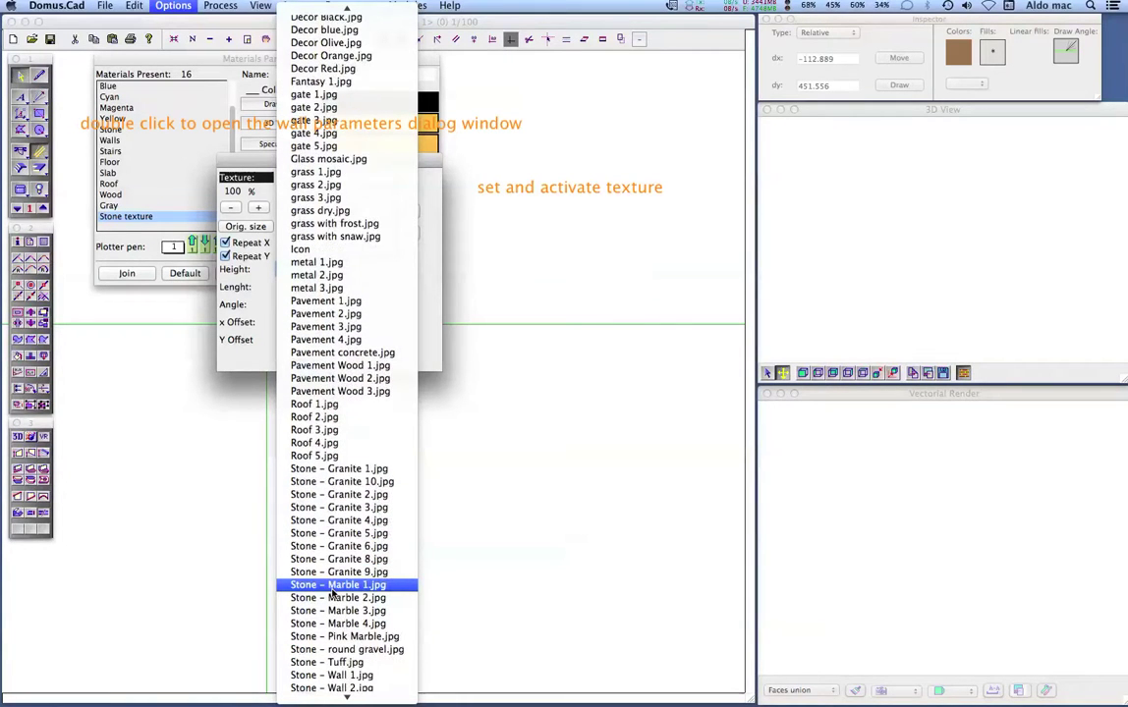
{"action": "scroll", "coordinate": [332, 590], "scroll_direction": "down", "scroll_amount": 2}
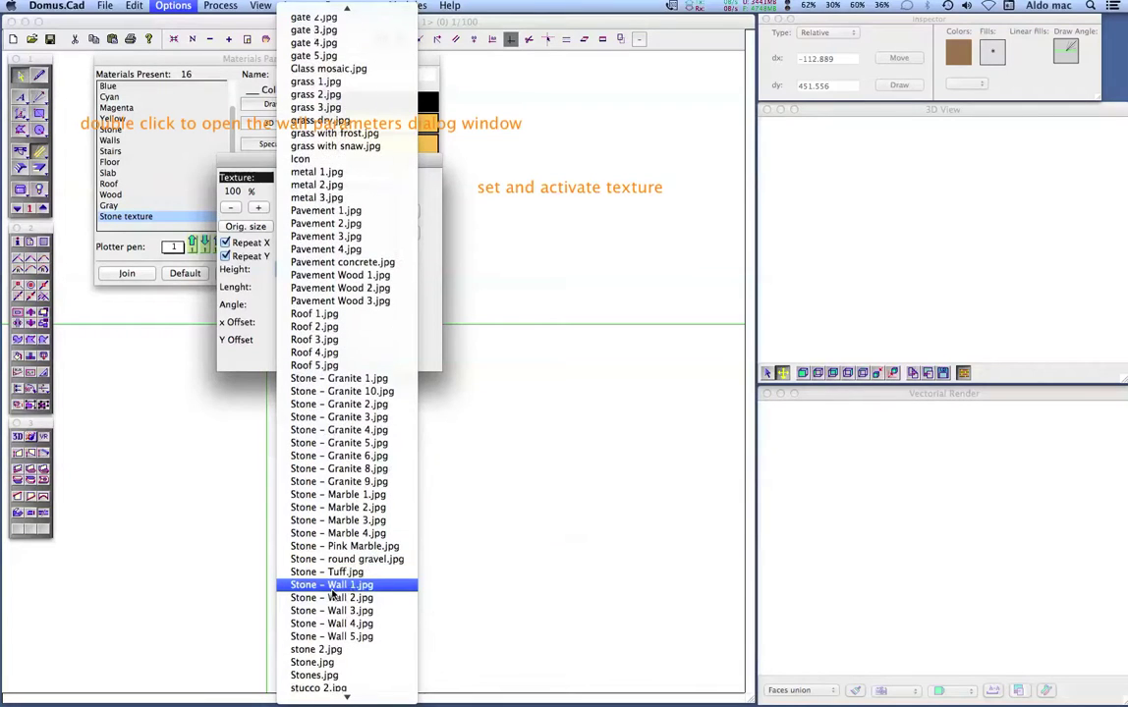
{"action": "left_click", "coordinate": [334, 546]}
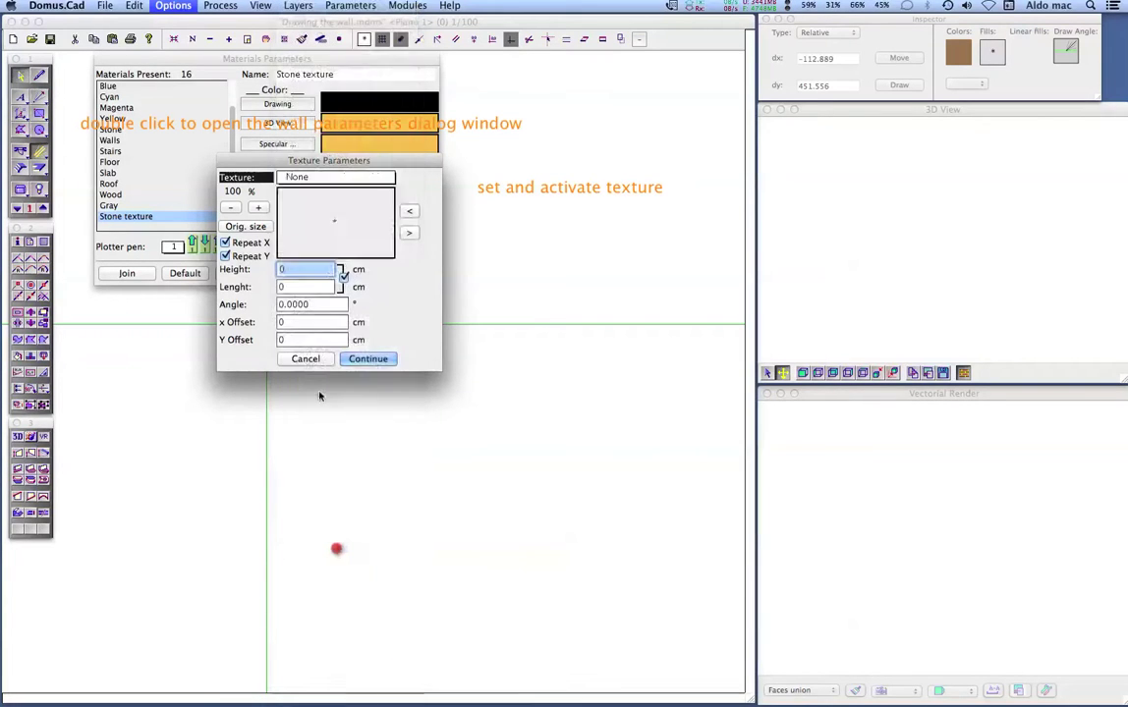
{"action": "left_click", "coordinate": [408, 232]}
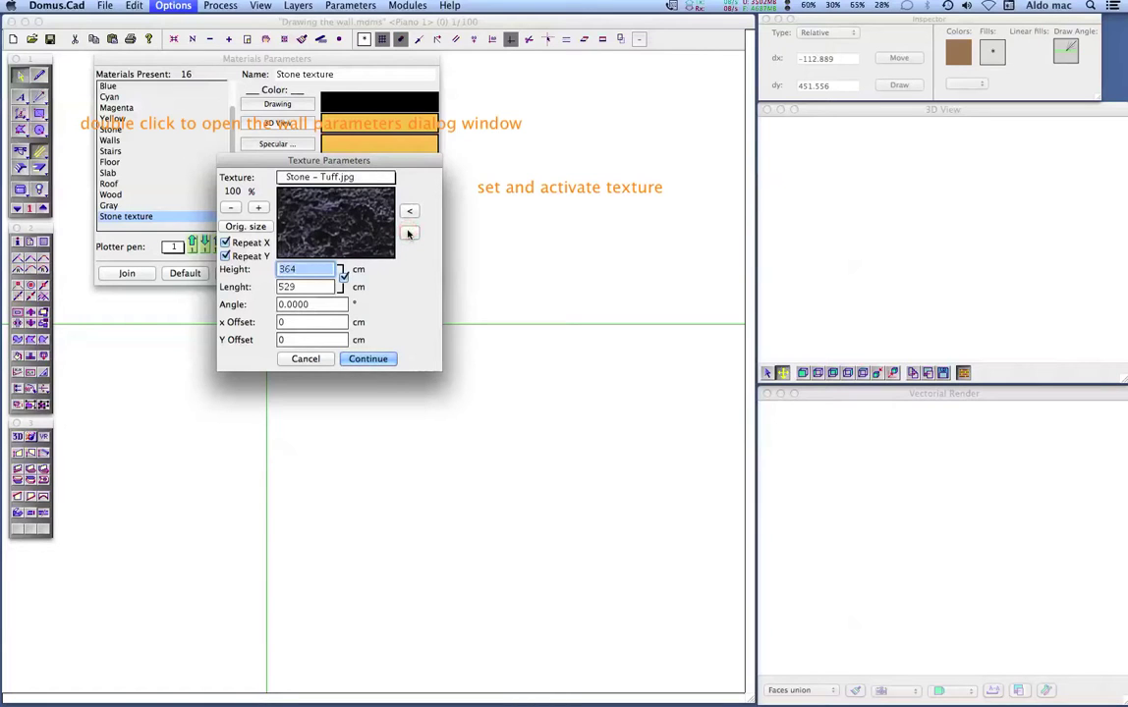
{"action": "left_click", "coordinate": [409, 232]}
{"action": "left_click", "coordinate": [409, 232]}
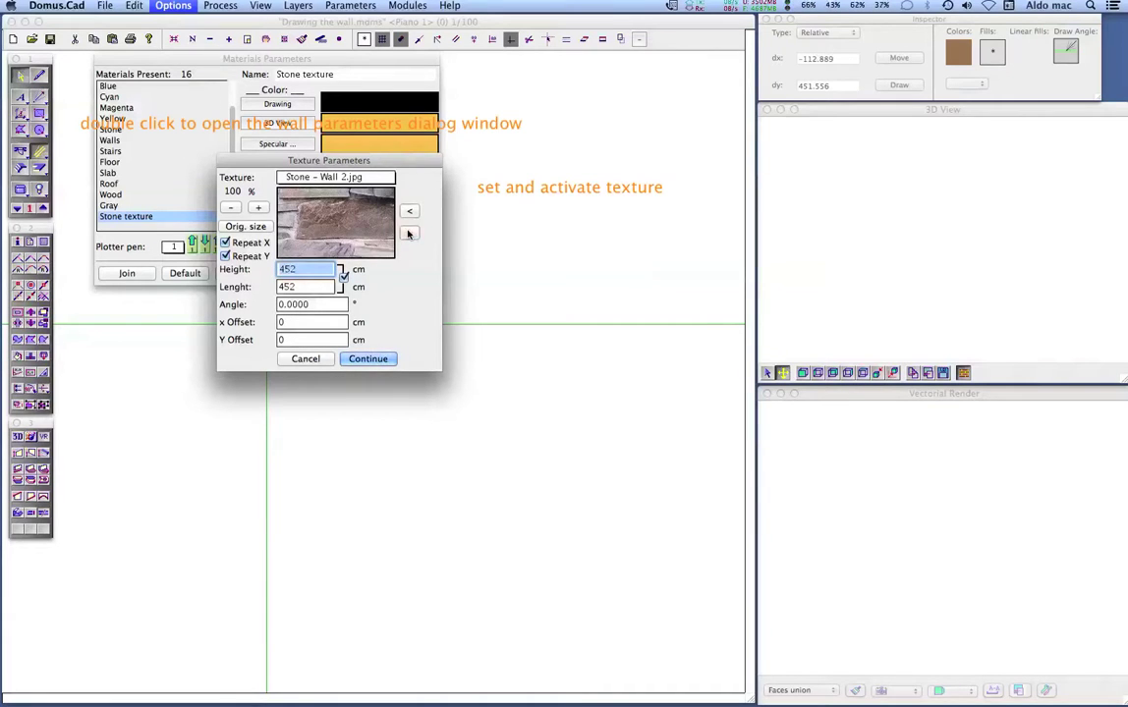
{"action": "left_click", "coordinate": [409, 232]}
{"action": "left_click", "coordinate": [409, 232]}
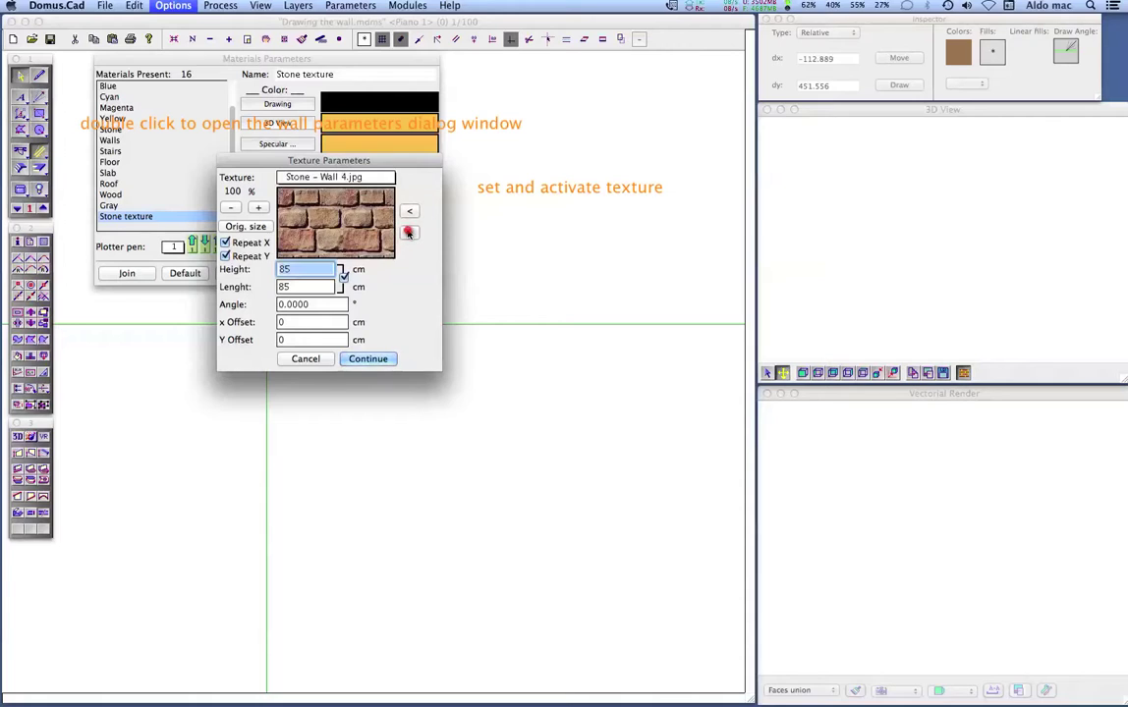
{"action": "left_click", "coordinate": [408, 231]}
{"action": "left_click", "coordinate": [409, 232]}
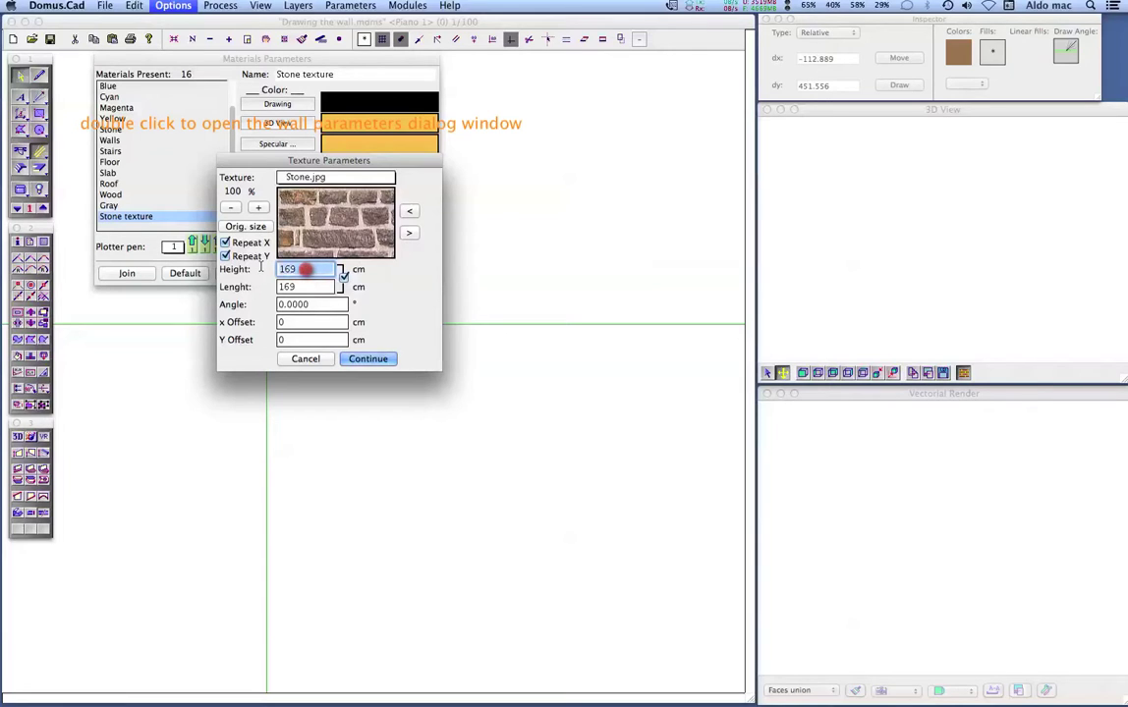
- Set the texture's height and length to 170 cm with Repeat X and Repeat Y on, and accept the material parameters
{"action": "type", "text": "170"}
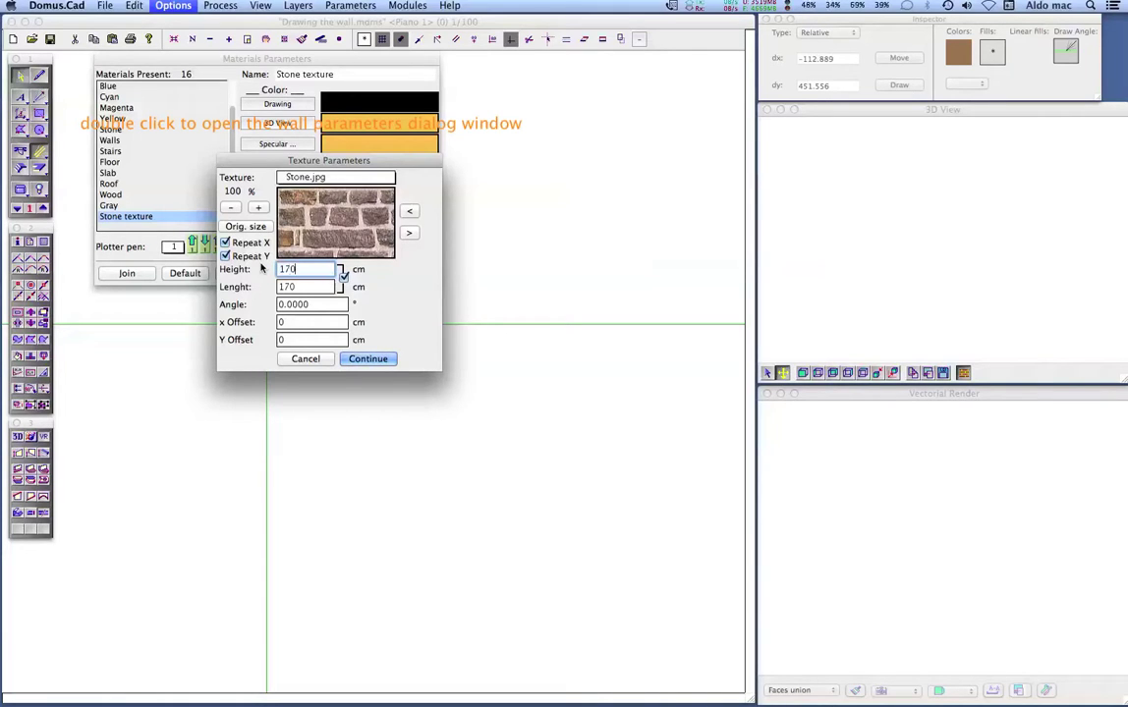
{"action": "key", "text": "Tab"}
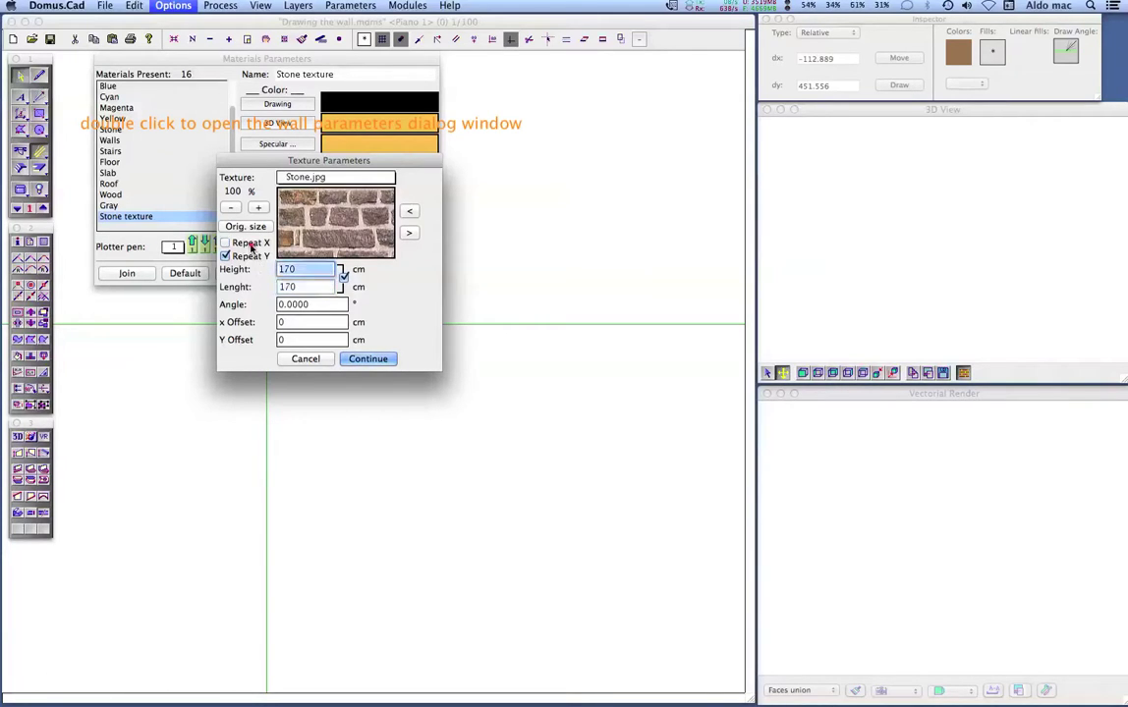
{"action": "left_click", "coordinate": [247, 256]}
{"action": "left_click", "coordinate": [247, 255]}
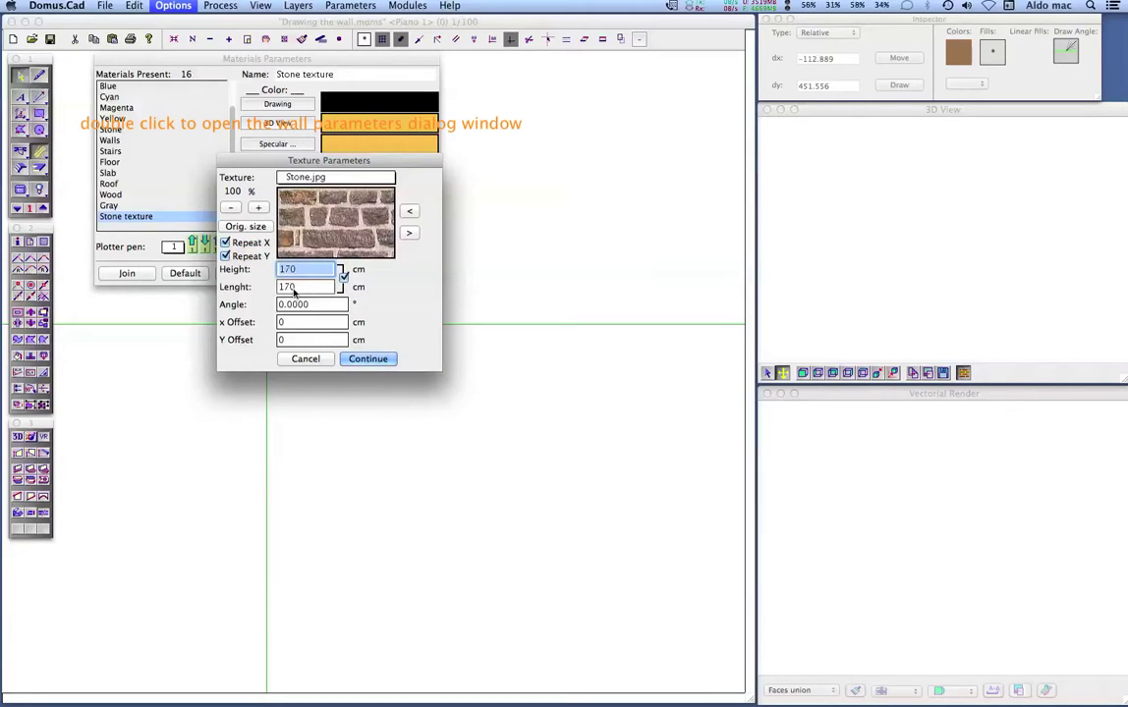
{"action": "left_click", "coordinate": [370, 359]}
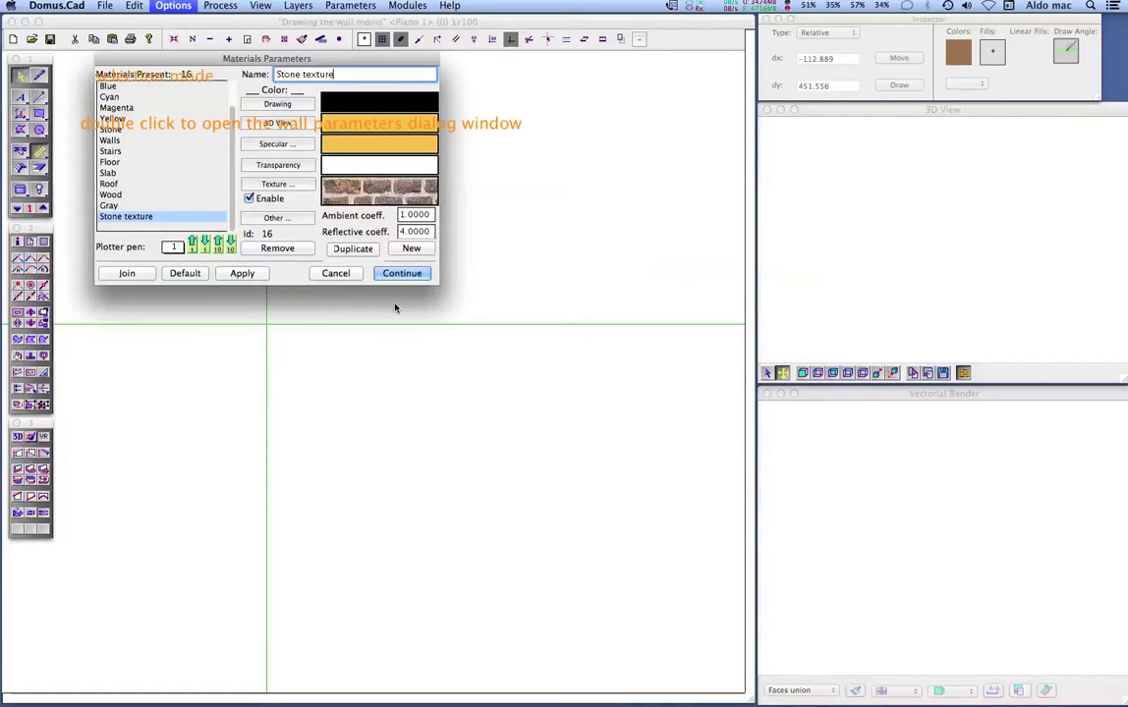
{"action": "left_click", "coordinate": [402, 275]}
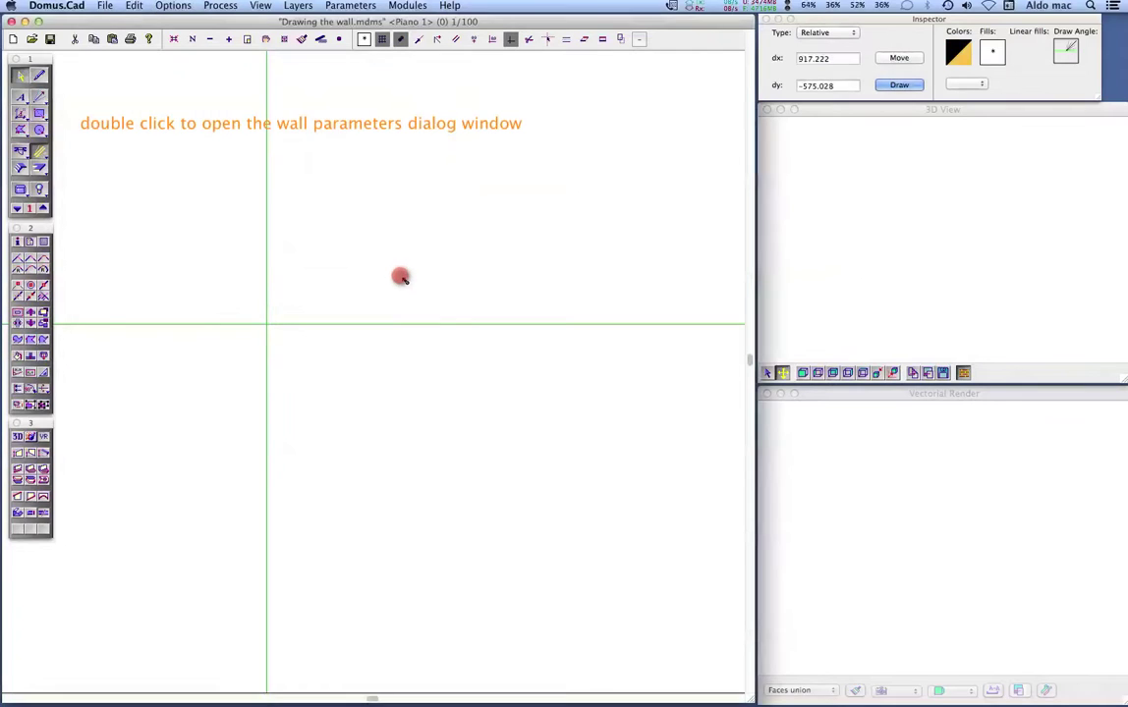
- Choose the L-shaped corner variant of the wall drawing tool
{"action": "left_click", "coordinate": [39, 77]}
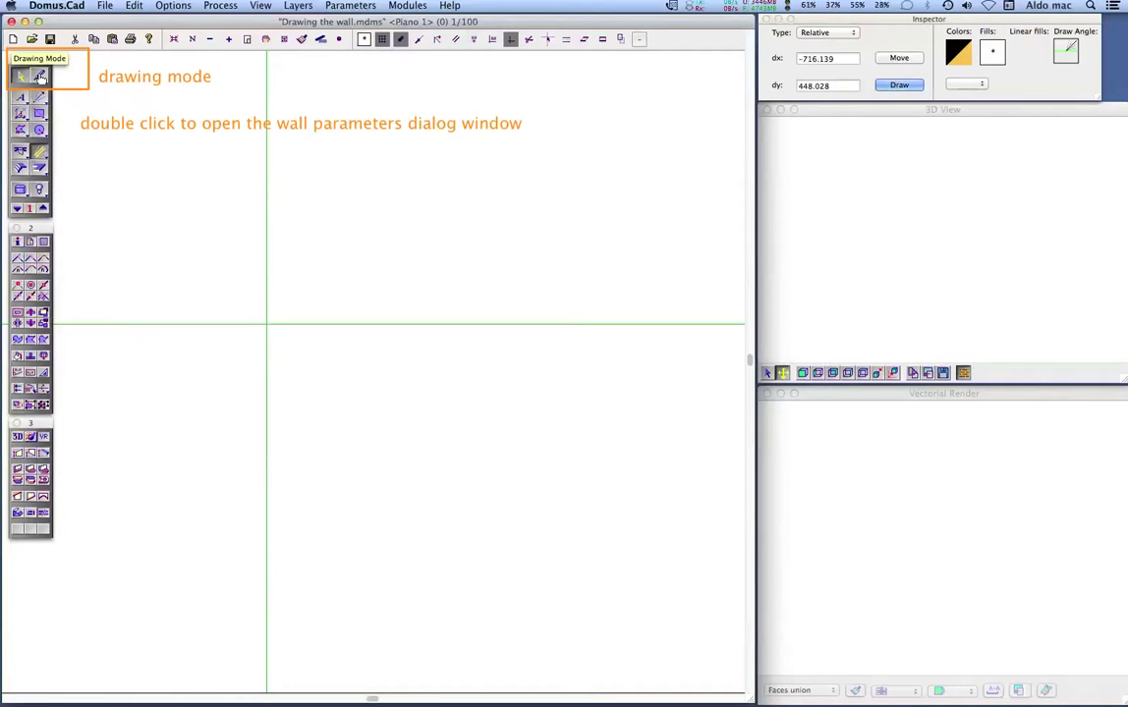
{"action": "left_click", "coordinate": [40, 155]}
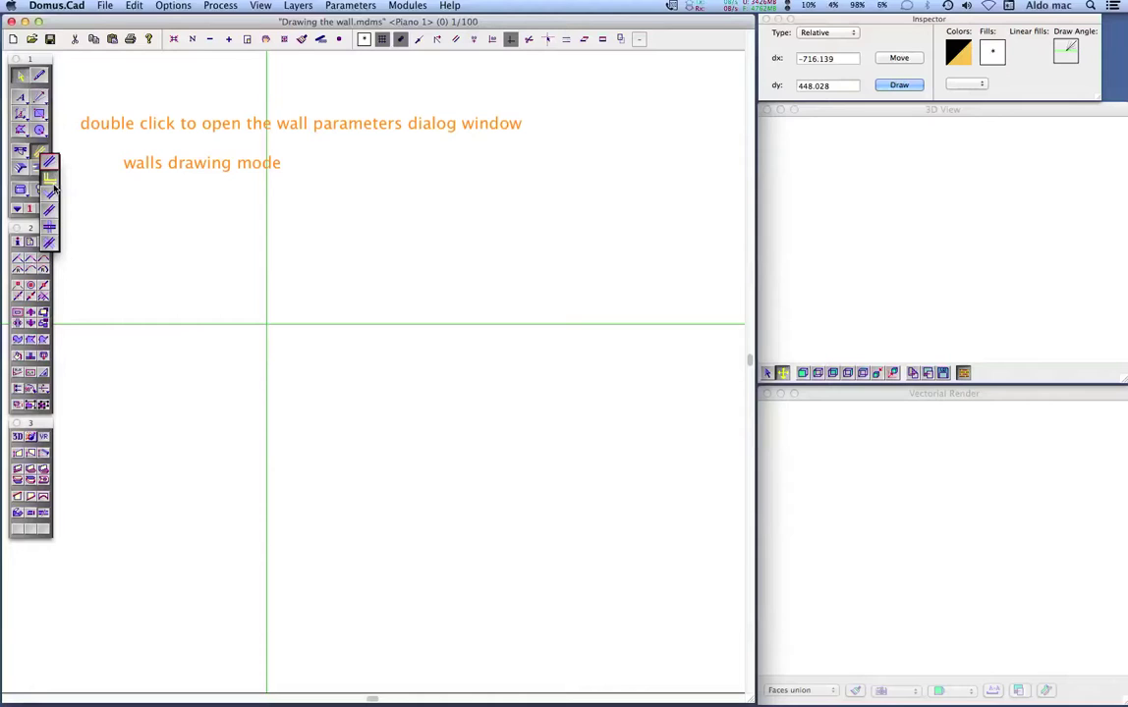
{"action": "left_click", "coordinate": [50, 180]}
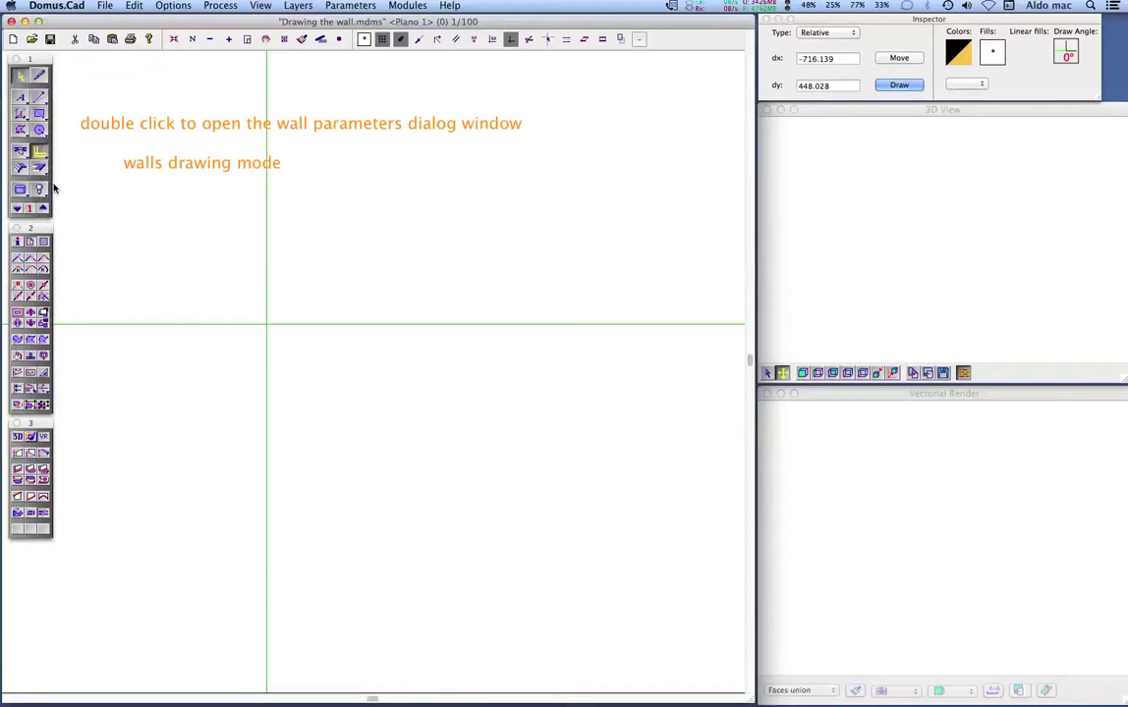
- Set the new walls' width to 50, height to 300 and reference height to 0, with the third tracing type
{"action": "double_click", "coordinate": [39, 152]}
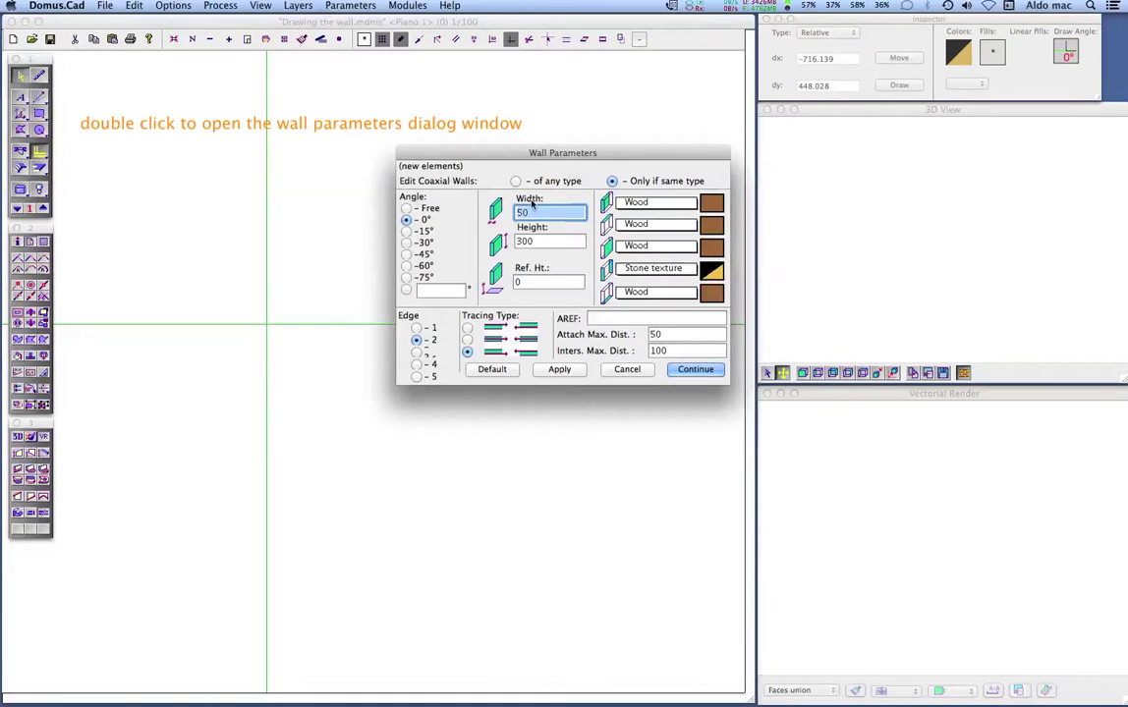
{"action": "double_click", "coordinate": [531, 211]}
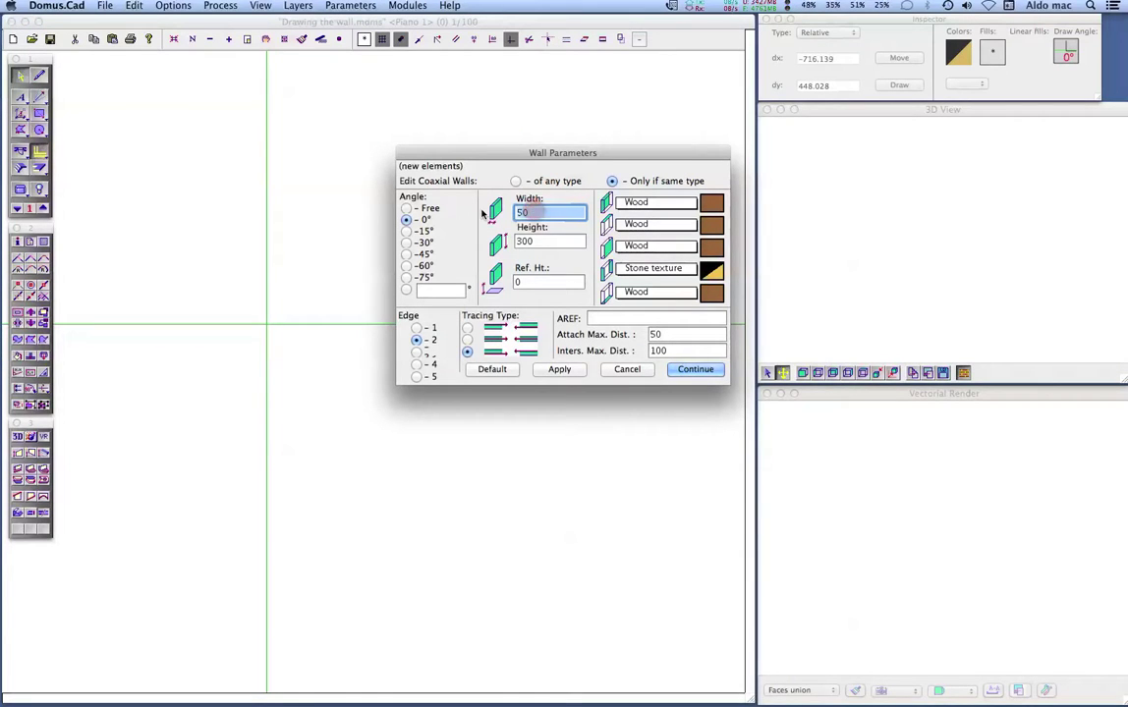
{"action": "key", "text": "Tab"}
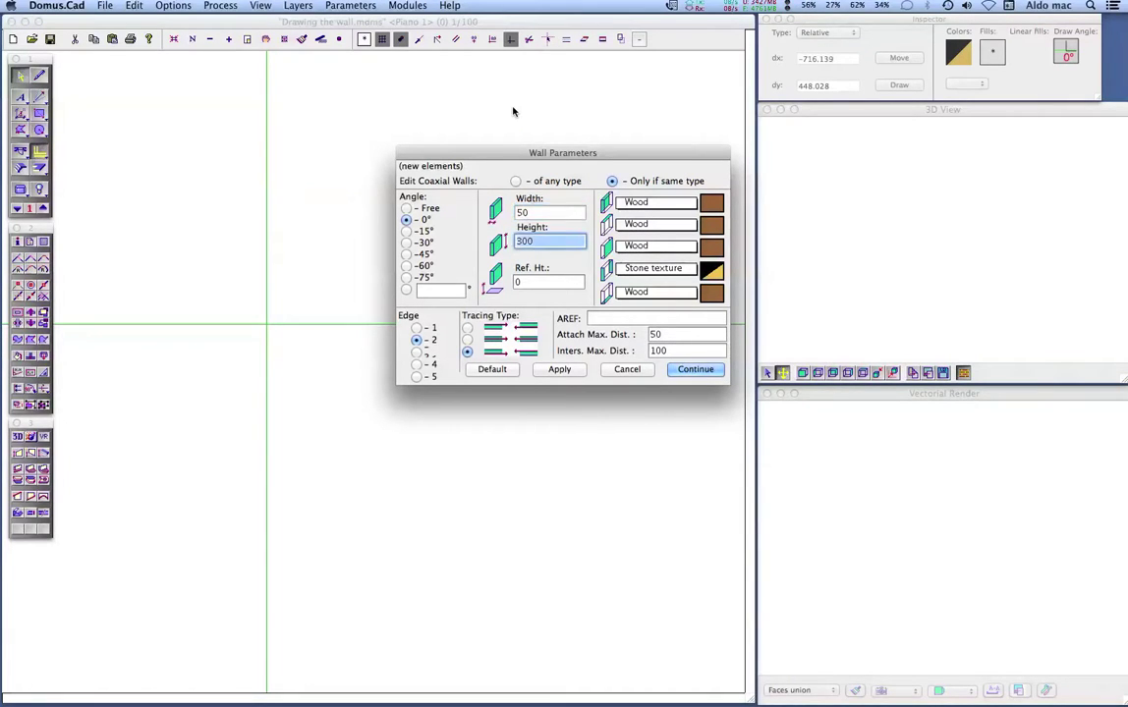
{"action": "type", "text": "300"}
{"action": "key", "text": "Tab"}
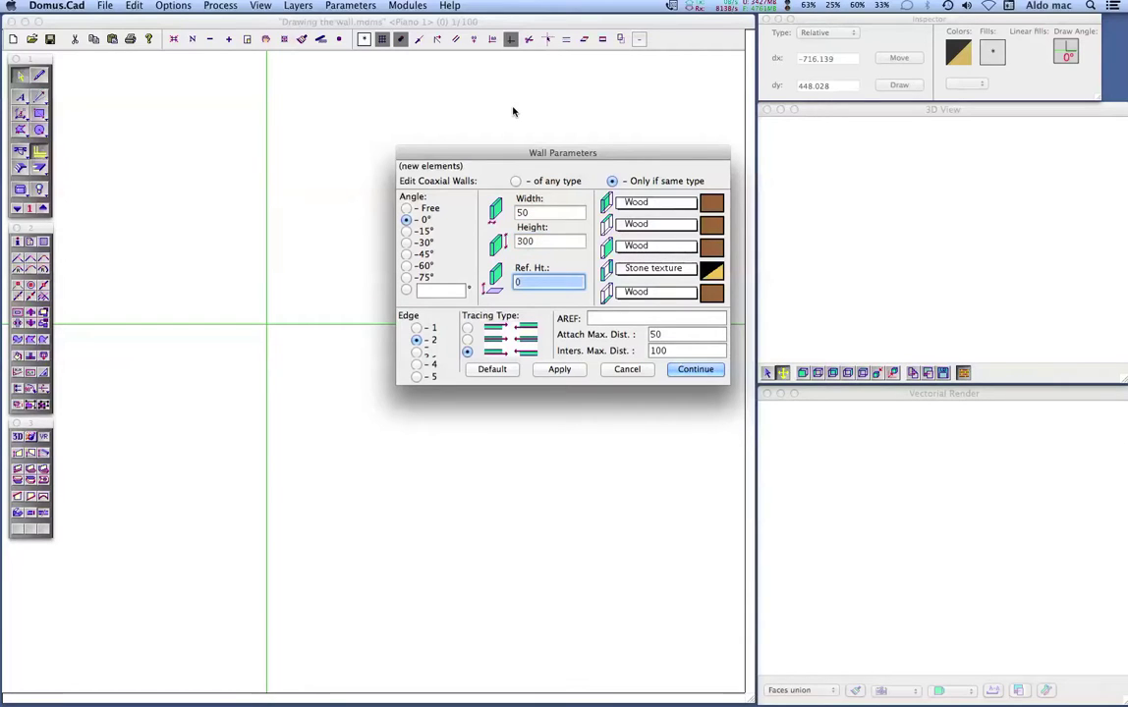
{"action": "type", "text": "0"}
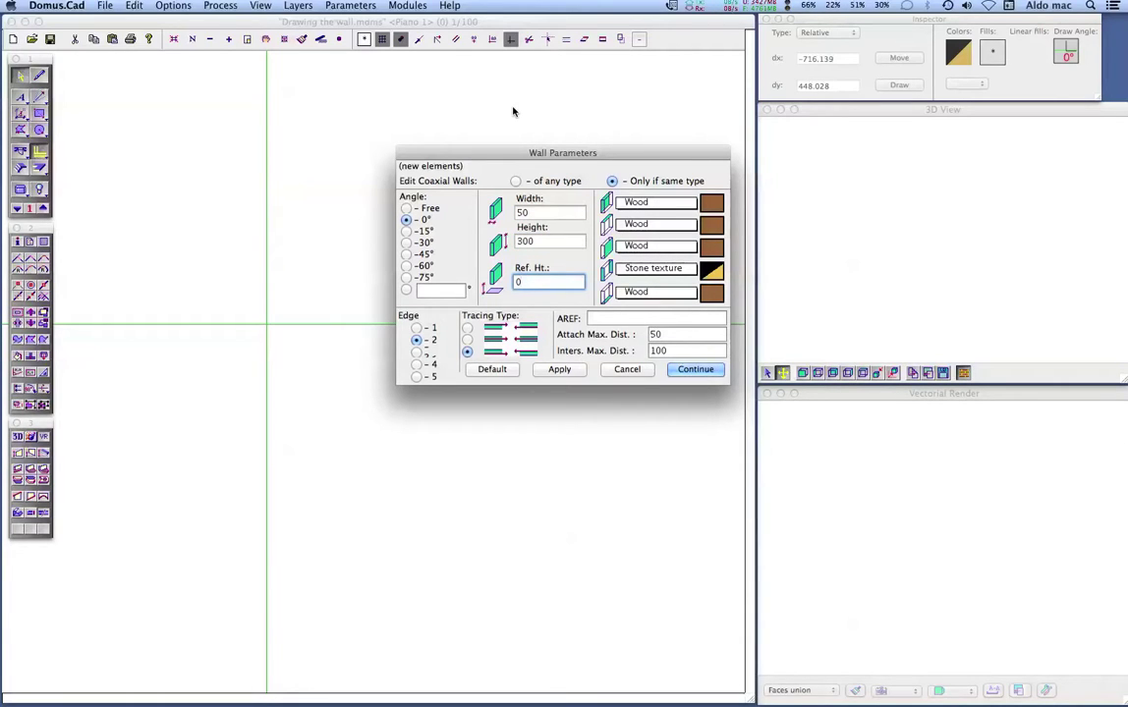
{"action": "left_click", "coordinate": [467, 328]}
{"action": "left_click", "coordinate": [468, 340]}
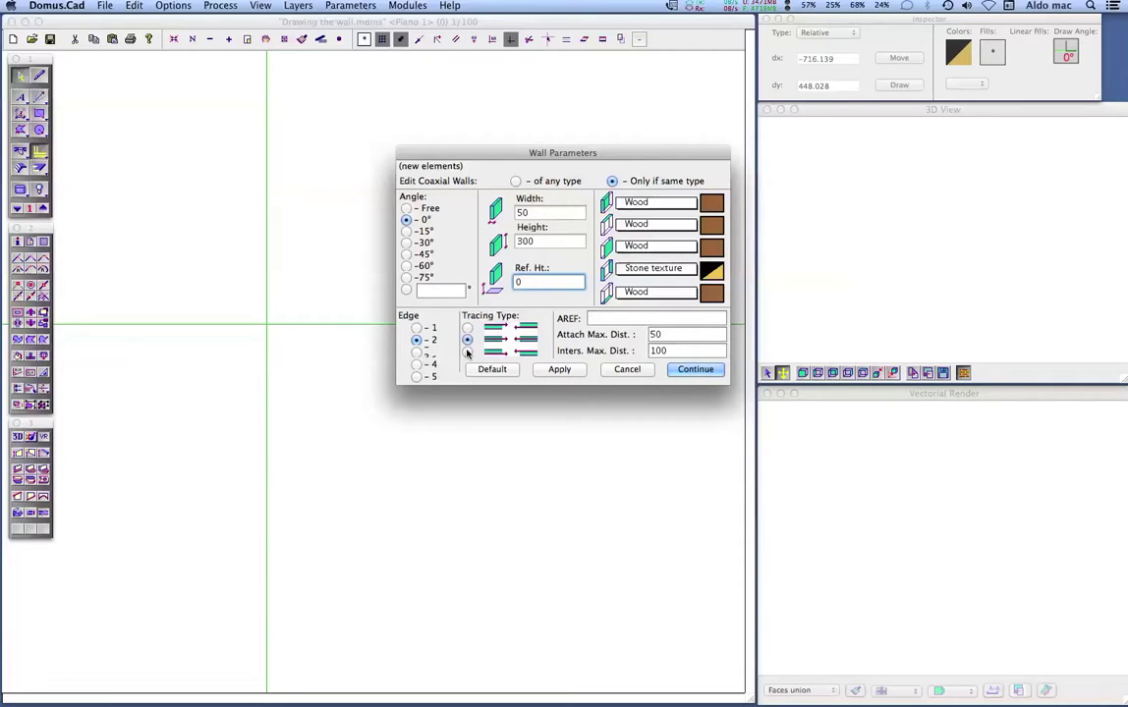
{"action": "left_click", "coordinate": [467, 352]}
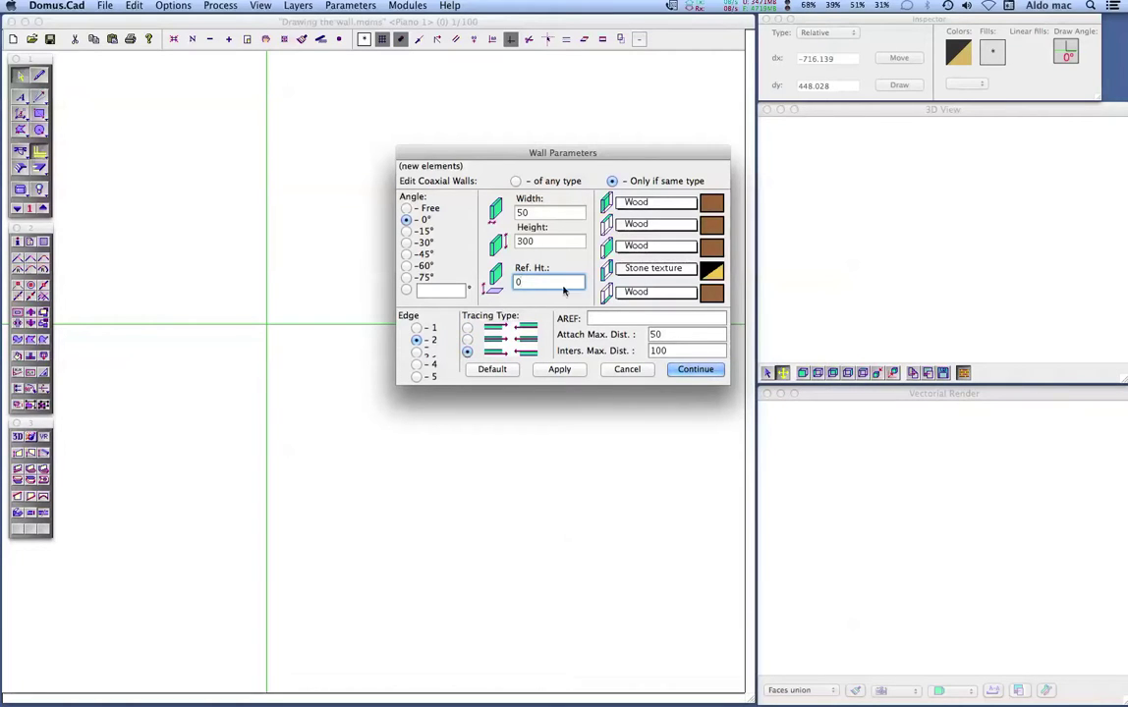
- Assign the Stone texture material to the third wall part and the Walls material to the other four, and accept the wall parameters
{"action": "left_click", "coordinate": [648, 203]}
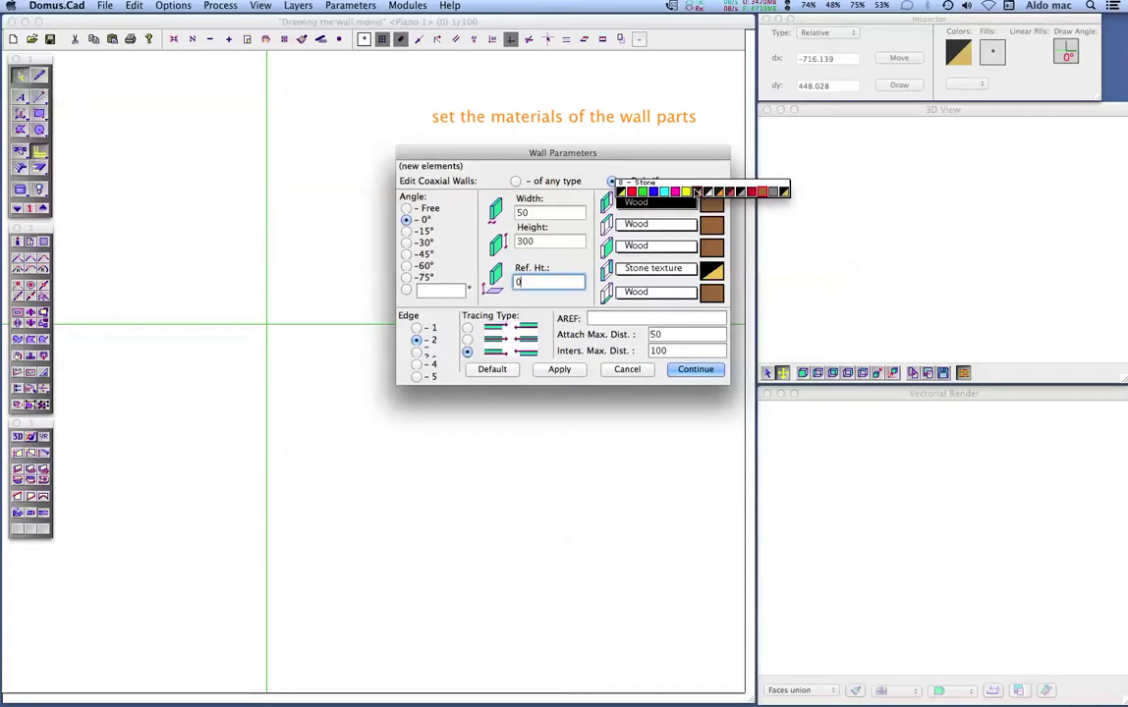
{"action": "left_click", "coordinate": [709, 191]}
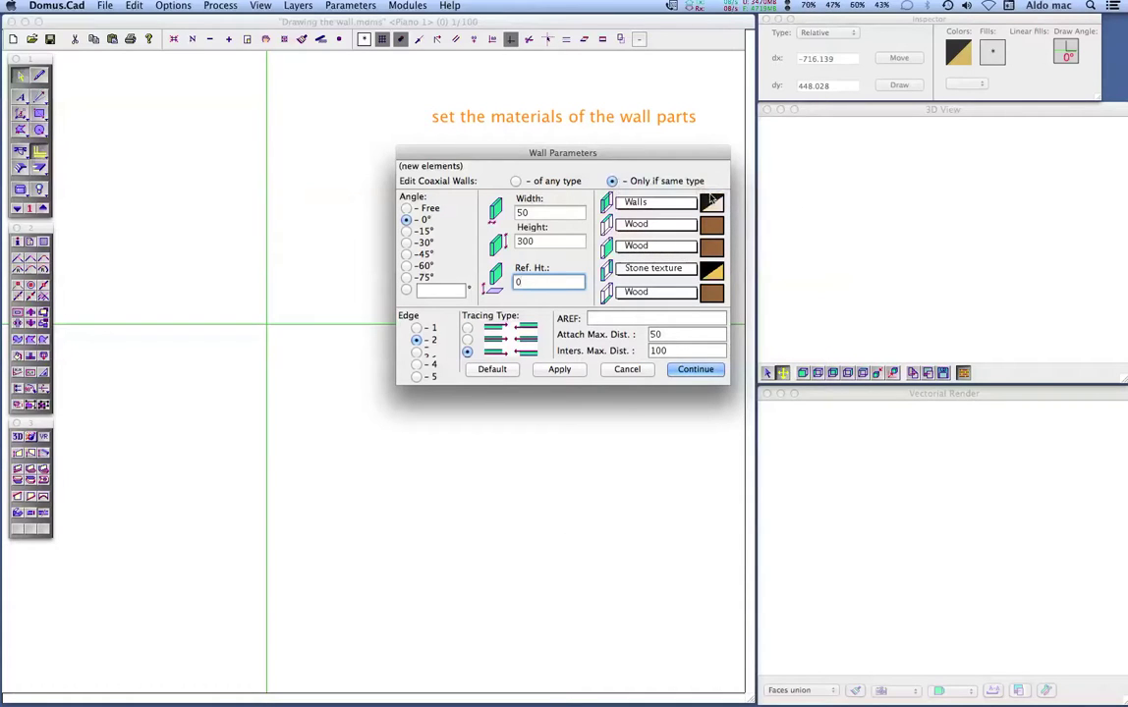
{"action": "left_click", "coordinate": [712, 225]}
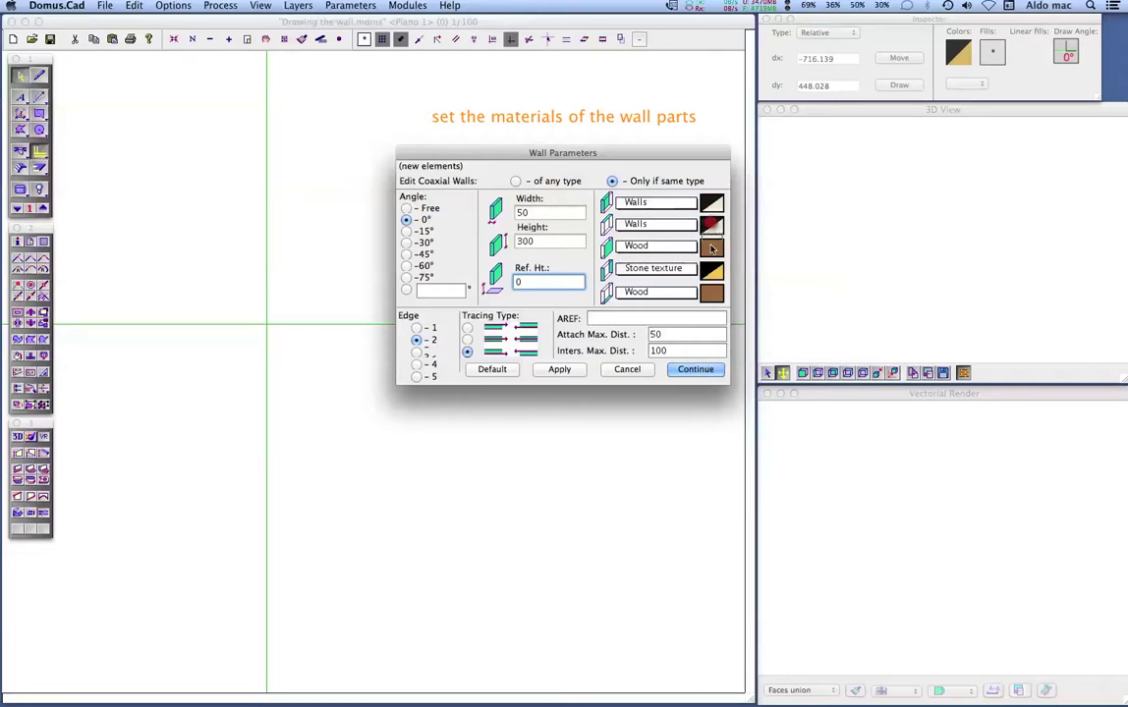
{"action": "left_click", "coordinate": [712, 248]}
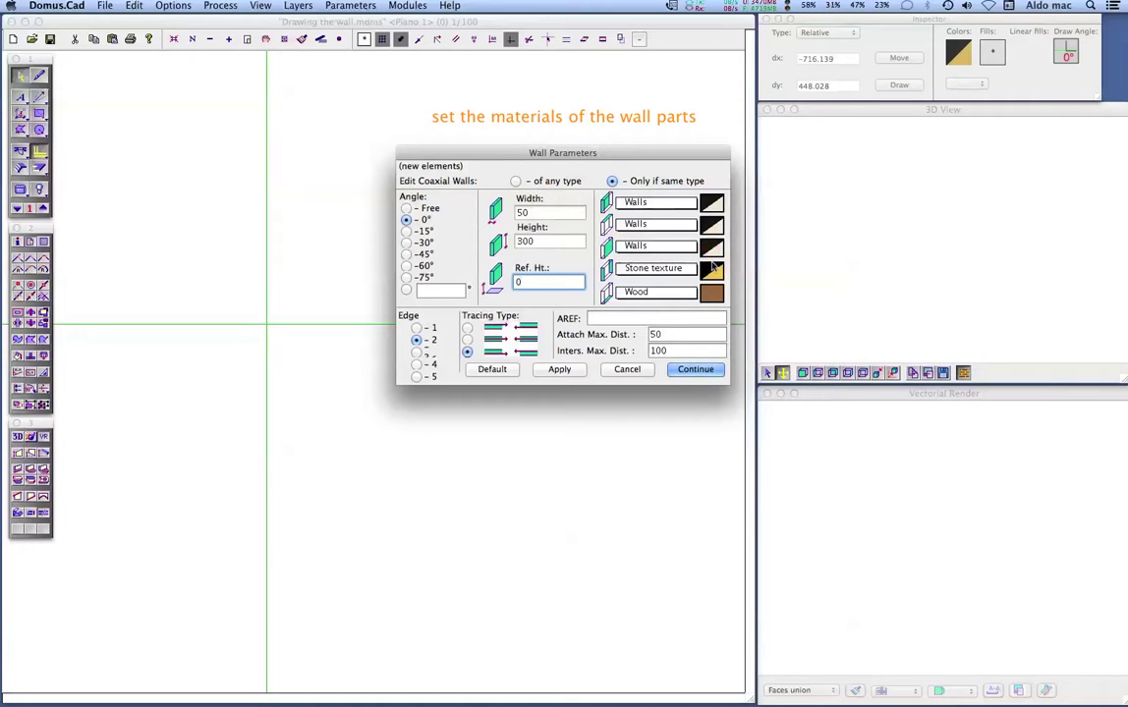
{"action": "left_click", "coordinate": [691, 274]}
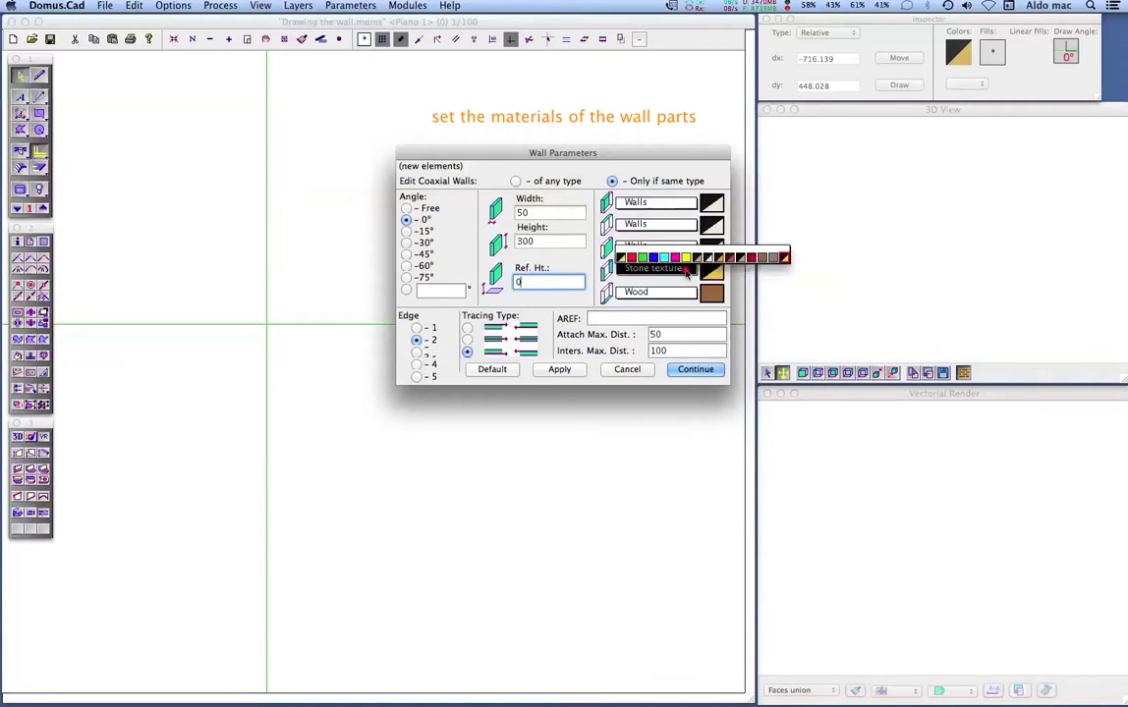
{"action": "left_click", "coordinate": [784, 258]}
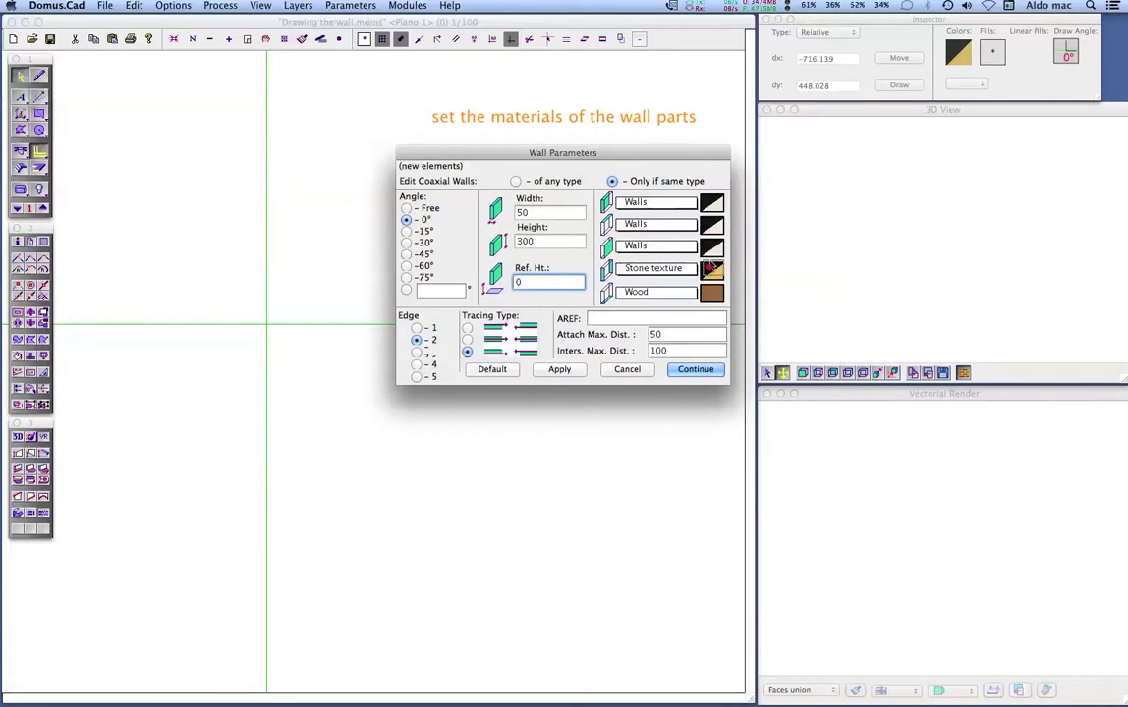
{"action": "left_click_drag", "start_coordinate": [709, 267], "coordinate": [714, 295]}
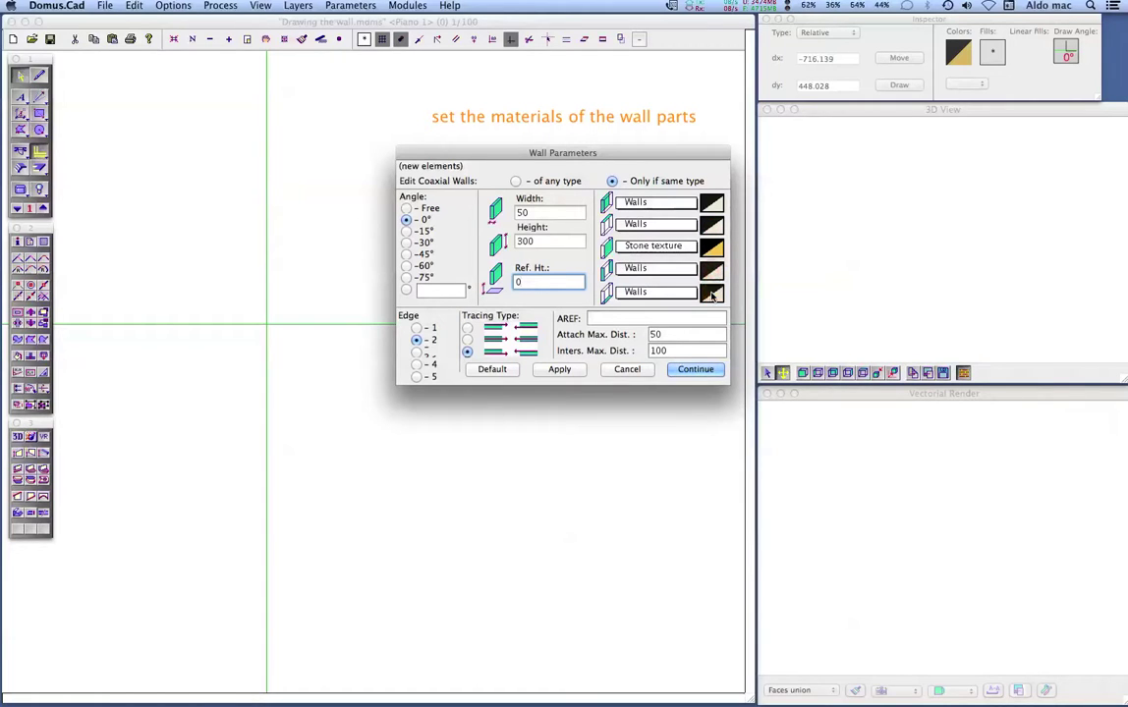
{"action": "left_click", "coordinate": [694, 372]}
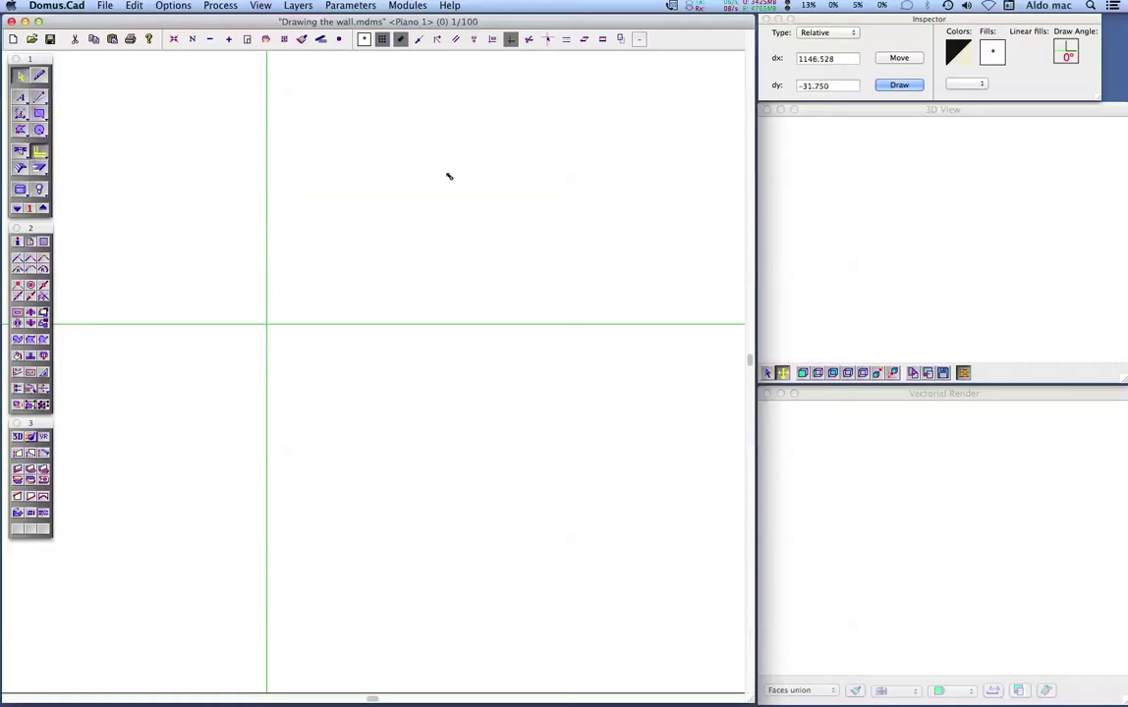
- Draw an L-shaped pair of walls in the plan, one vertical across the horizontal axis and one horizontal running right from its lower end
{"action": "left_click", "coordinate": [39, 76]}
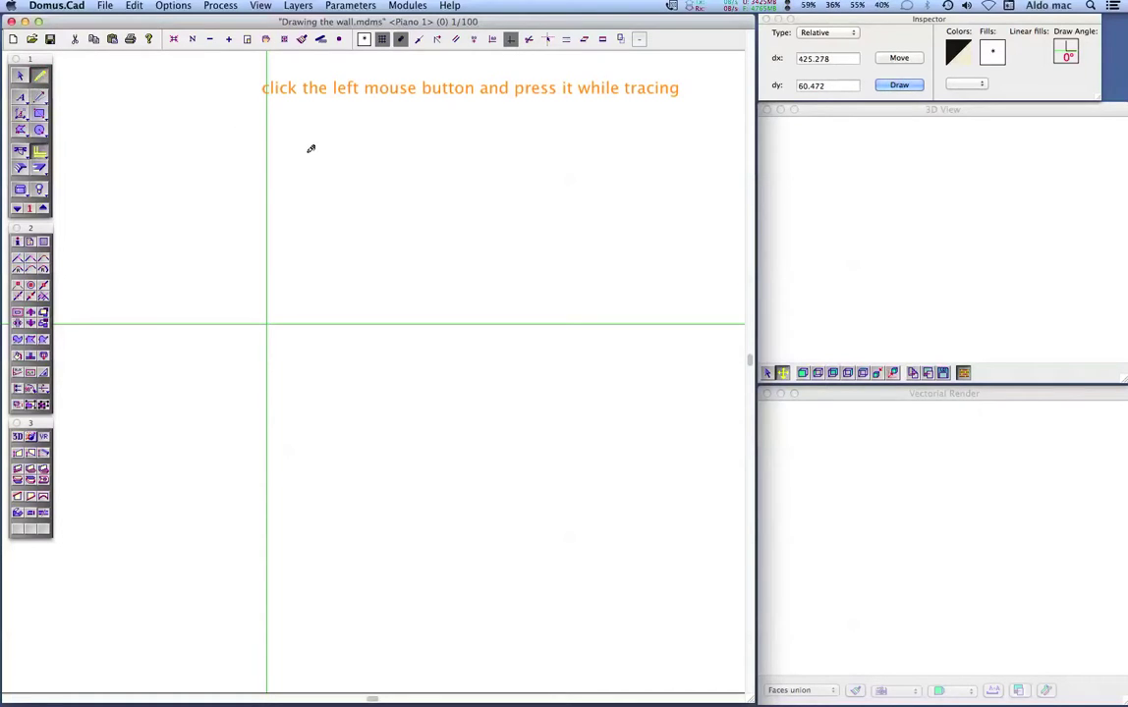
{"action": "mouse_move", "coordinate": [309, 152]}
{"action": "left_mouse_down"}
{"action": "mouse_move", "coordinate": [311, 406]}
{"action": "mouse_move", "coordinate": [536, 409]}
{"action": "left_mouse_up"}
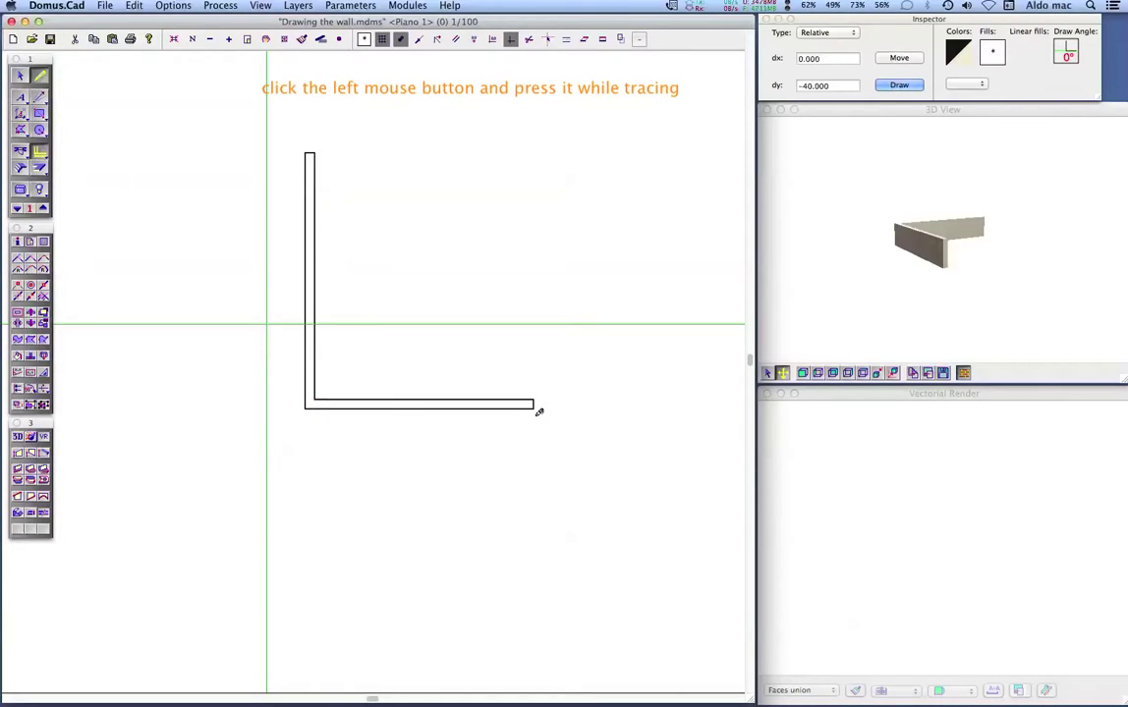
- Compare the walls in the 3D view without and with textures, showing the total view and orbiting toward the stone-faced wall
{"action": "left_click", "coordinate": [962, 374]}
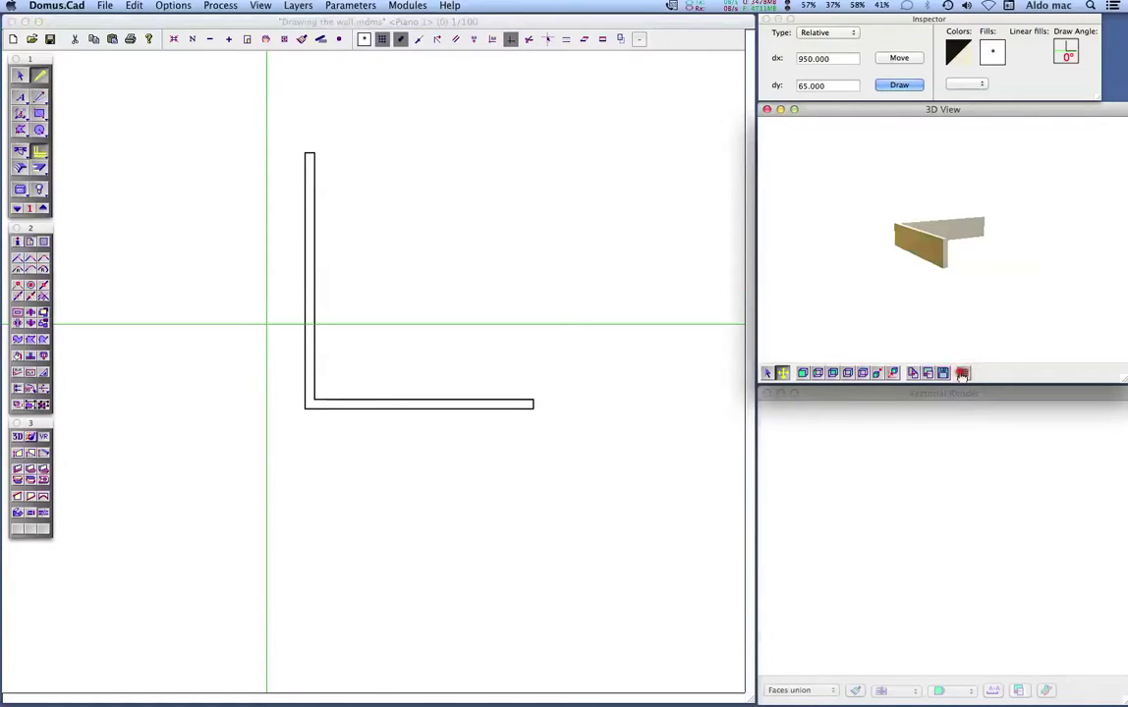
{"action": "left_click", "coordinate": [883, 374]}
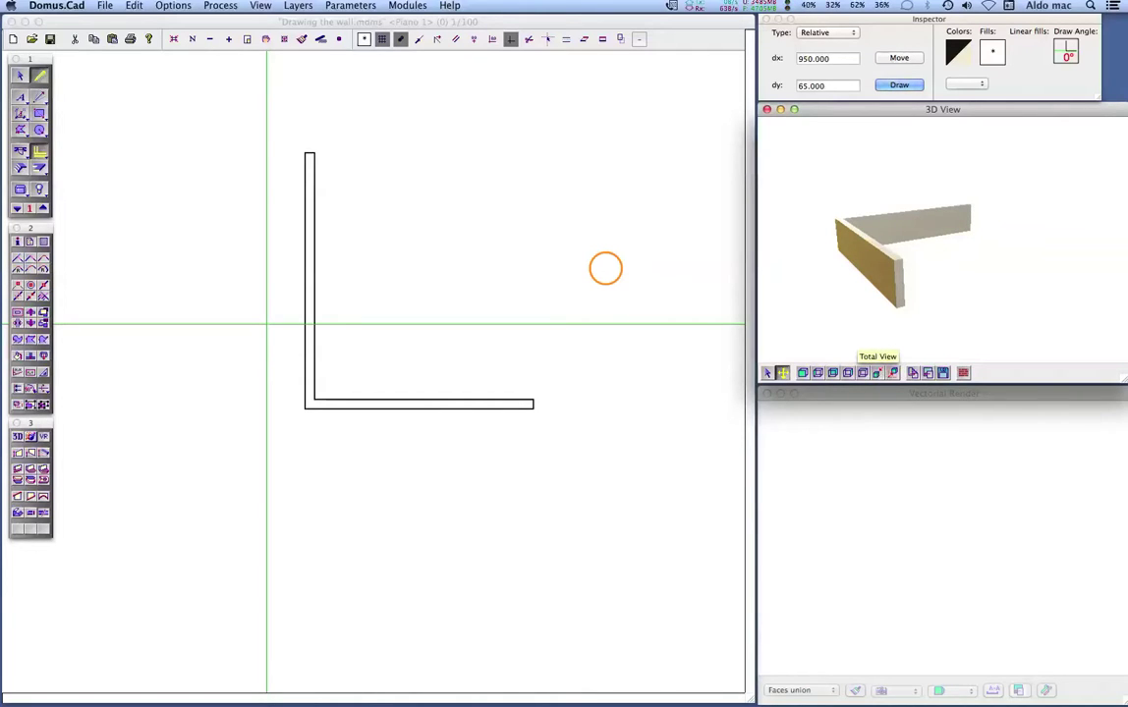
{"action": "left_click", "coordinate": [965, 374]}
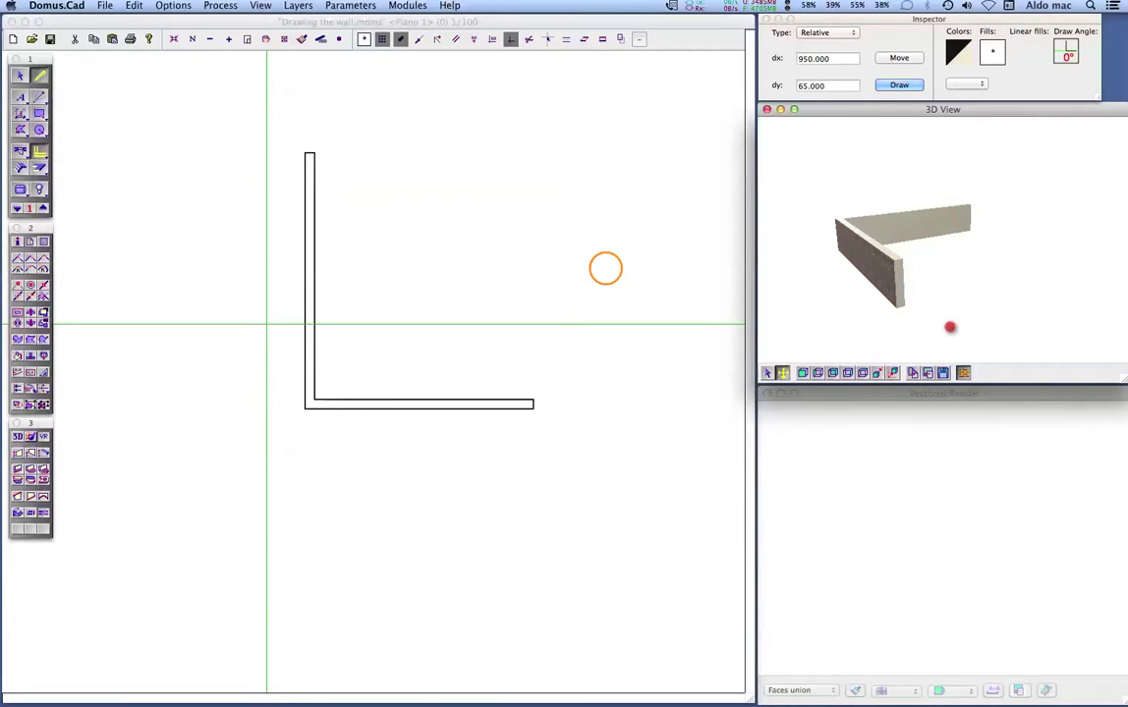
{"action": "left_click_drag", "start_coordinate": [950, 328], "coordinate": [879, 275]}
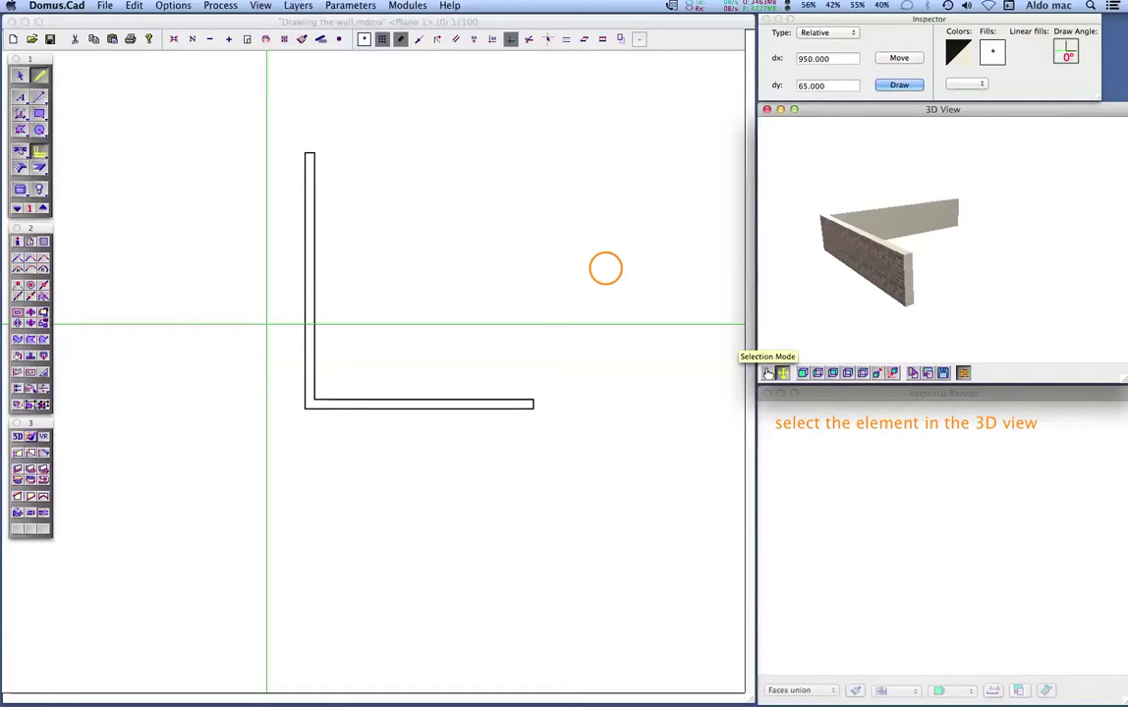
- Assign the Stone texture material to the fourth part of the stone-faced wall, picking the wall in the 3D view and accepting its parameters
{"action": "left_click", "coordinate": [767, 373]}
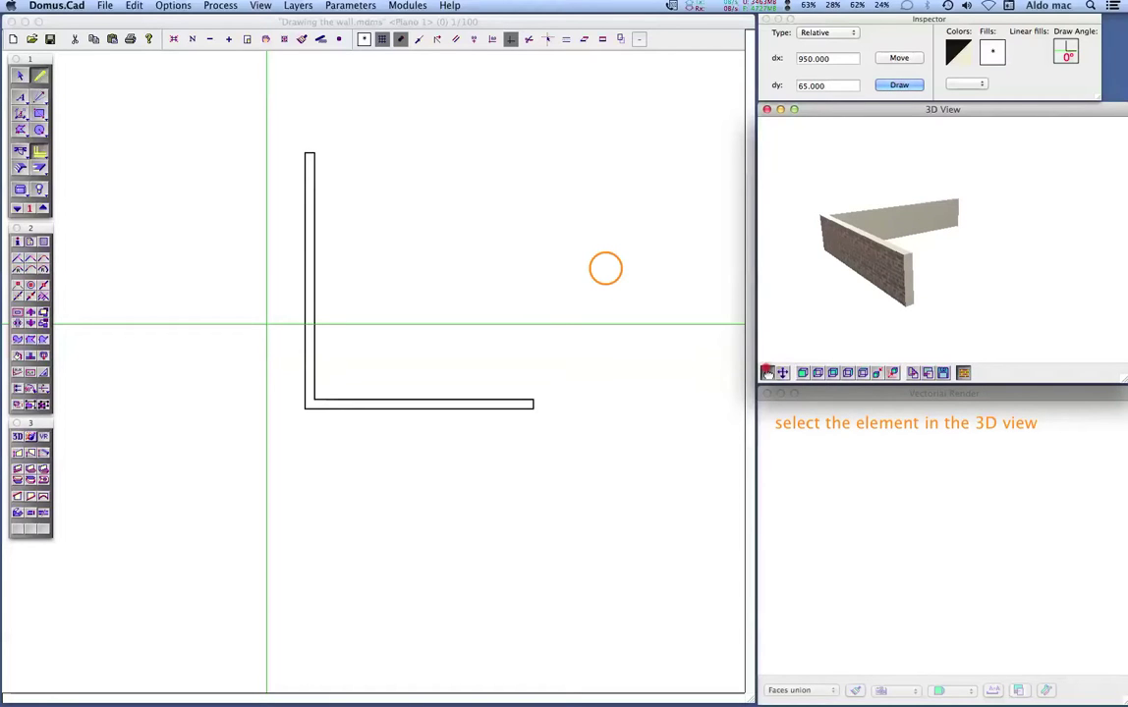
{"action": "left_click", "coordinate": [887, 279]}
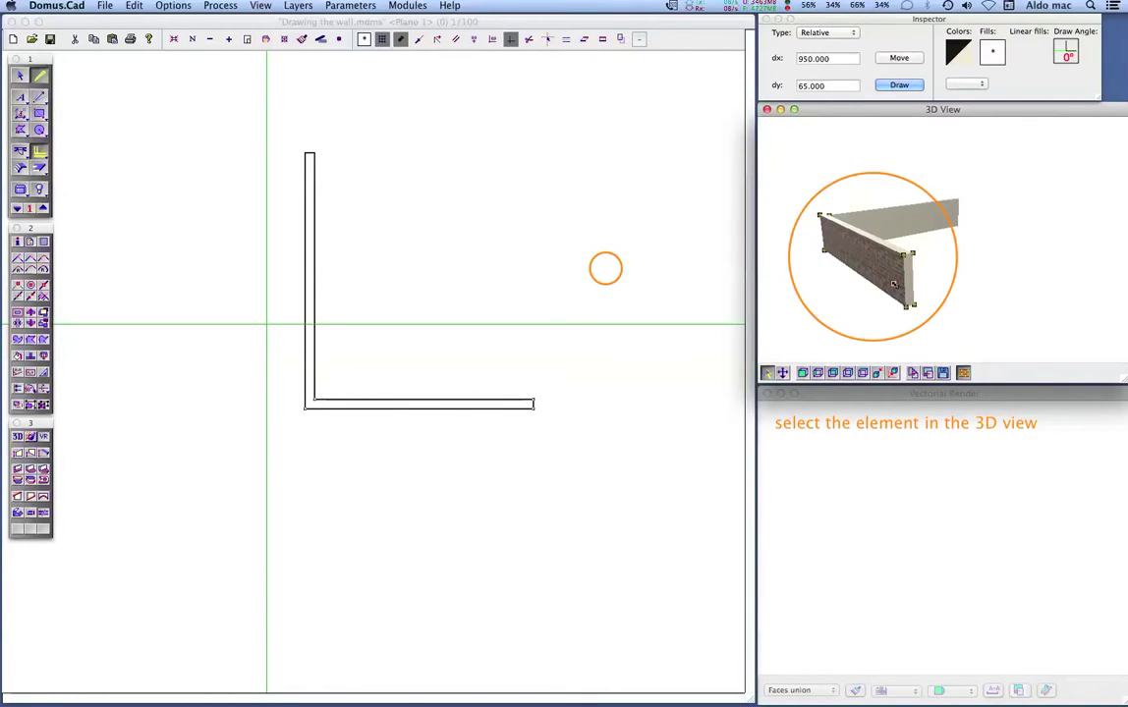
{"action": "double_click", "coordinate": [893, 283]}
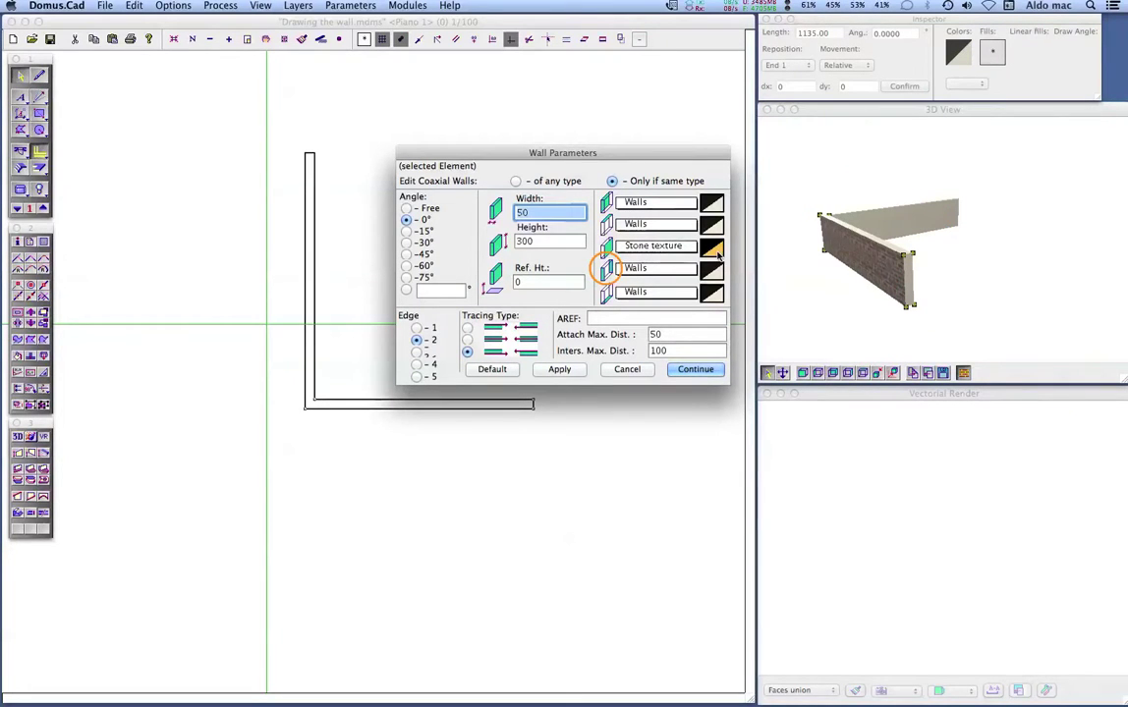
{"action": "left_click_drag", "start_coordinate": [712, 246], "coordinate": [711, 268]}
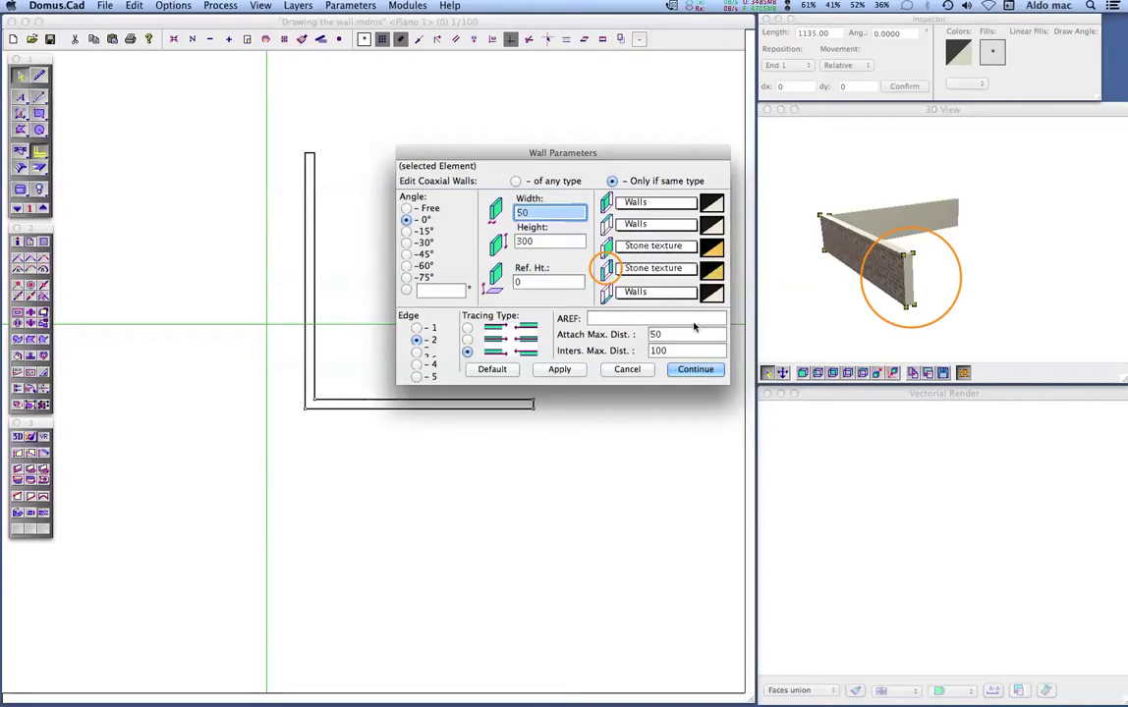
{"action": "left_click", "coordinate": [688, 370]}
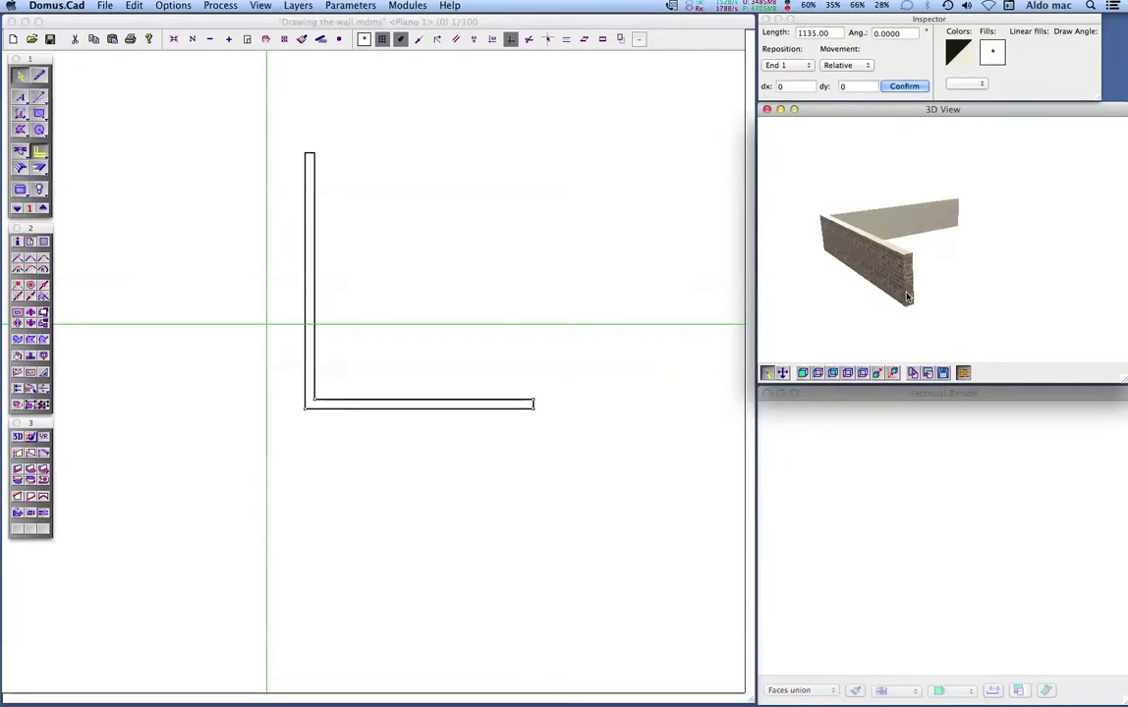
{"action": "left_click", "coordinate": [782, 372]}
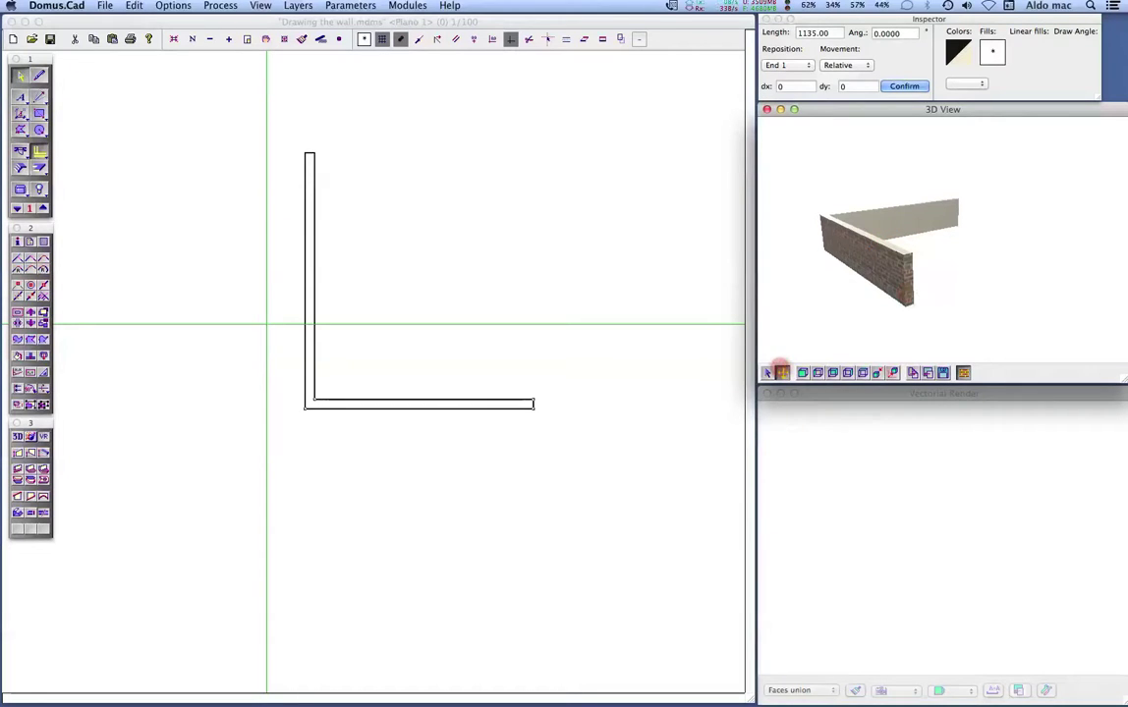
{"action": "mouse_move", "coordinate": [891, 323]}
{"action": "left_mouse_down"}
{"action": "mouse_move", "coordinate": [870, 321]}
{"action": "mouse_move", "coordinate": [964, 309]}
{"action": "left_mouse_up"}
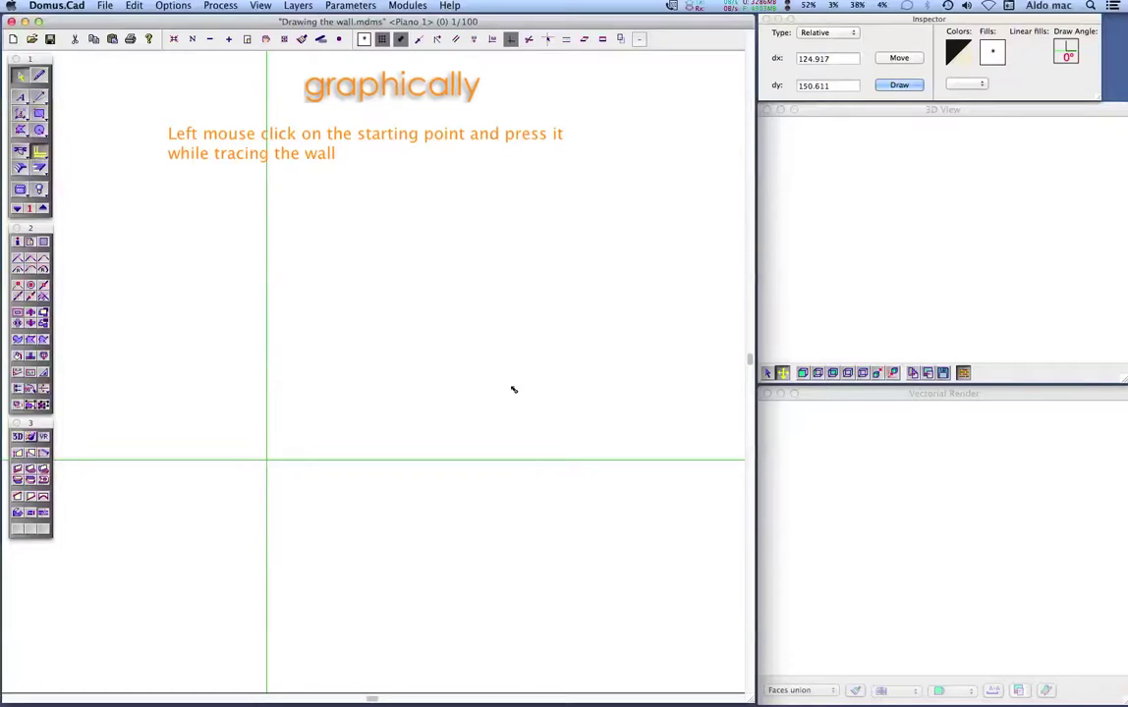
- Trace an L-shaped pair of walls graphically above the horizontal axis, and clear both walls from the plan
{"action": "left_click", "coordinate": [38, 75]}
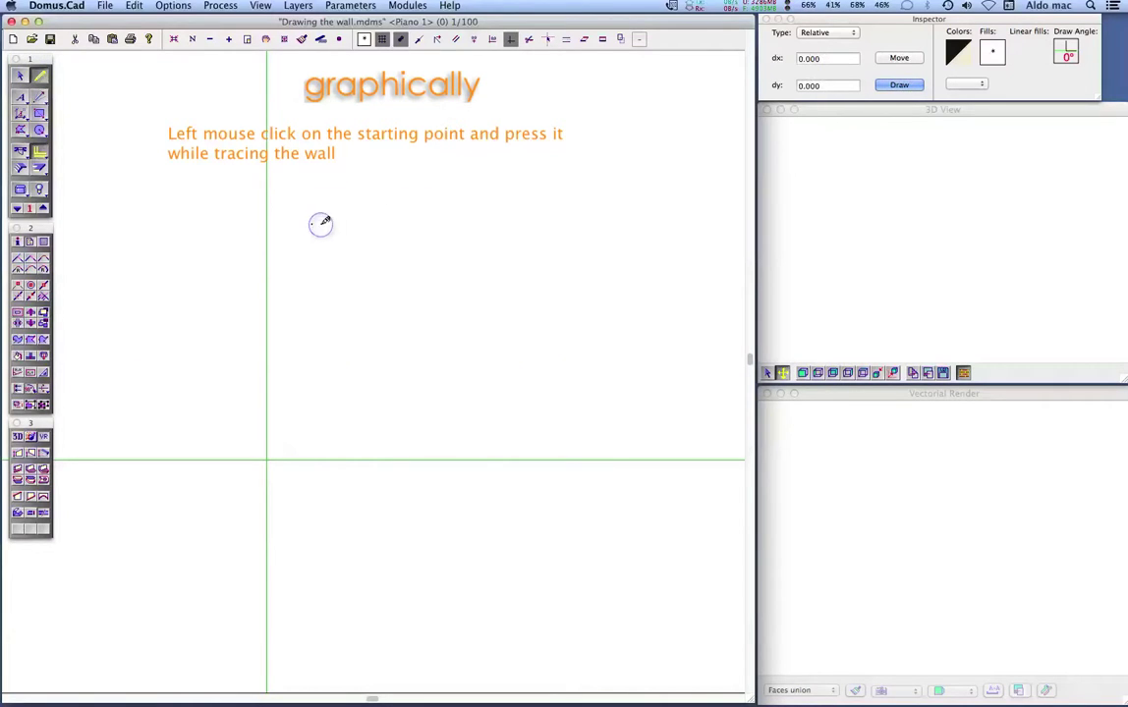
{"action": "left_click_drag", "start_coordinate": [326, 222], "coordinate": [484, 375]}
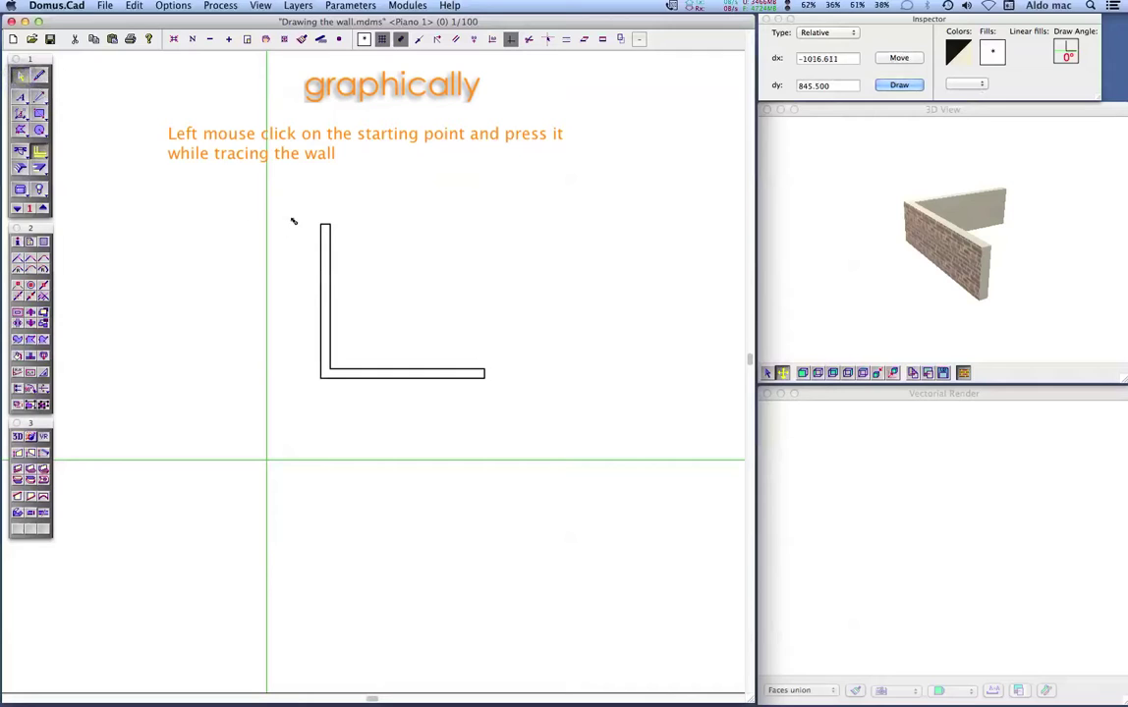
{"action": "left_click_drag", "start_coordinate": [290, 217], "coordinate": [491, 398]}
{"action": "right_click", "coordinate": [462, 380]}
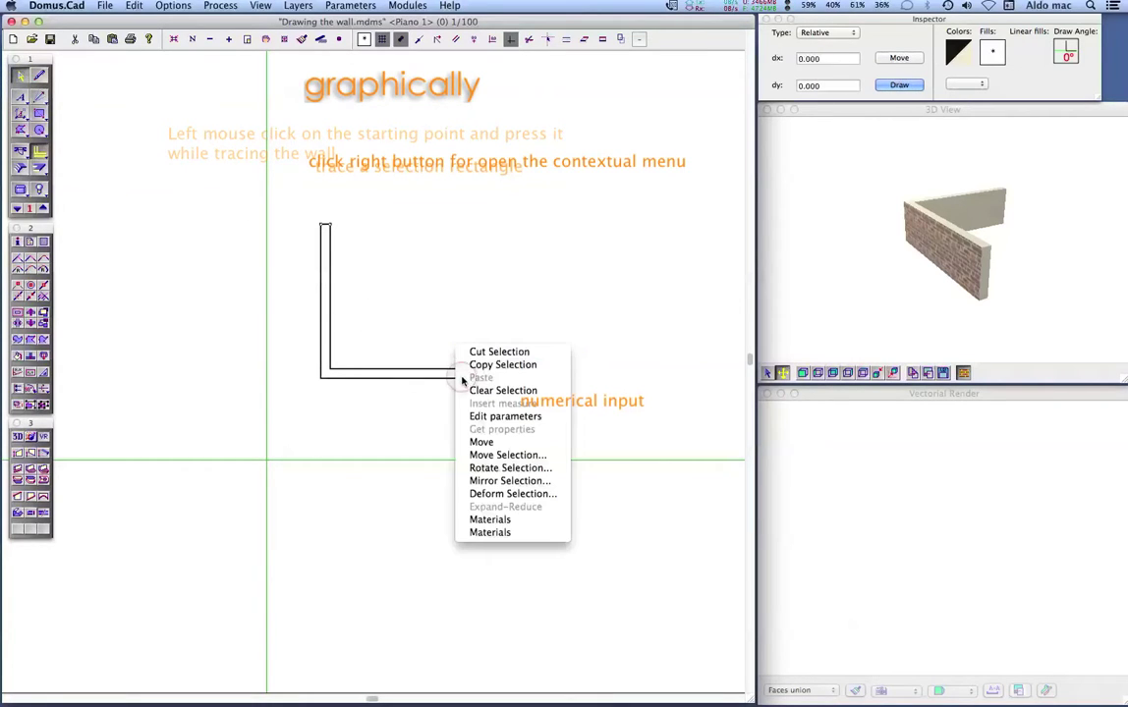
{"action": "left_click", "coordinate": [479, 395]}
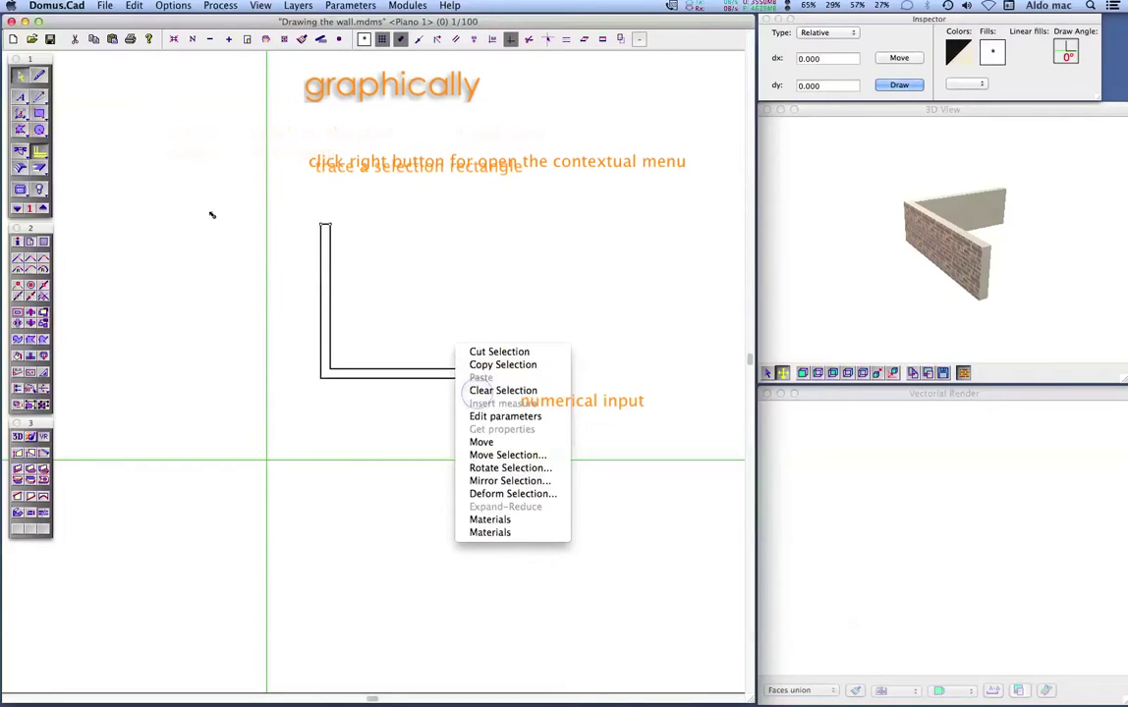
- Draw an L-shaped pair of walls from X 200, Y 1170 with inserted measures, the first with dY -800 and the second with dX 800
{"action": "left_click", "coordinate": [36, 79]}
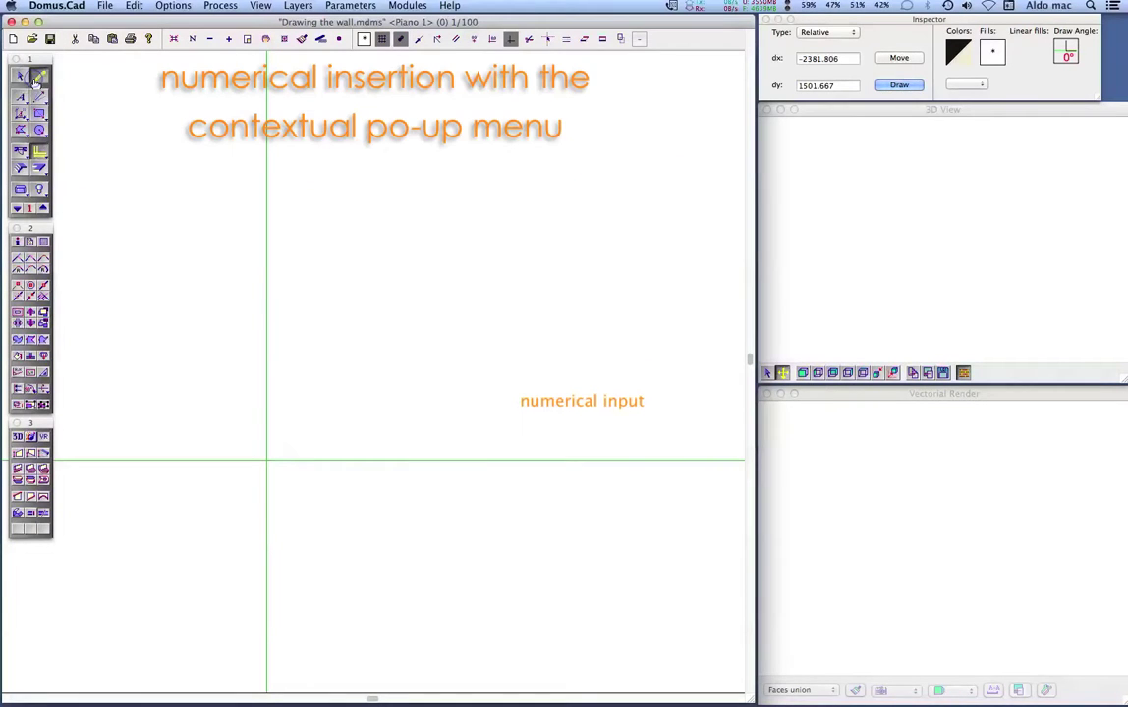
{"action": "left_click", "coordinate": [309, 232]}
{"action": "right_click", "coordinate": [305, 234]}
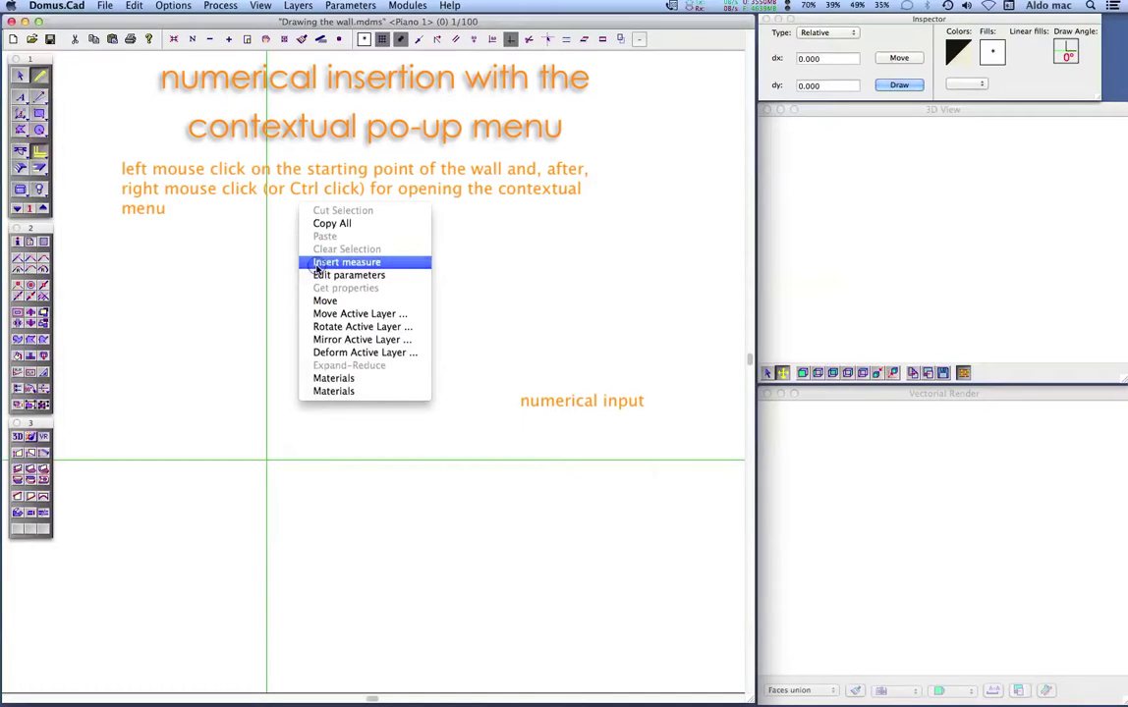
{"action": "left_click", "coordinate": [317, 262]}
{"action": "key", "text": "Tab"}
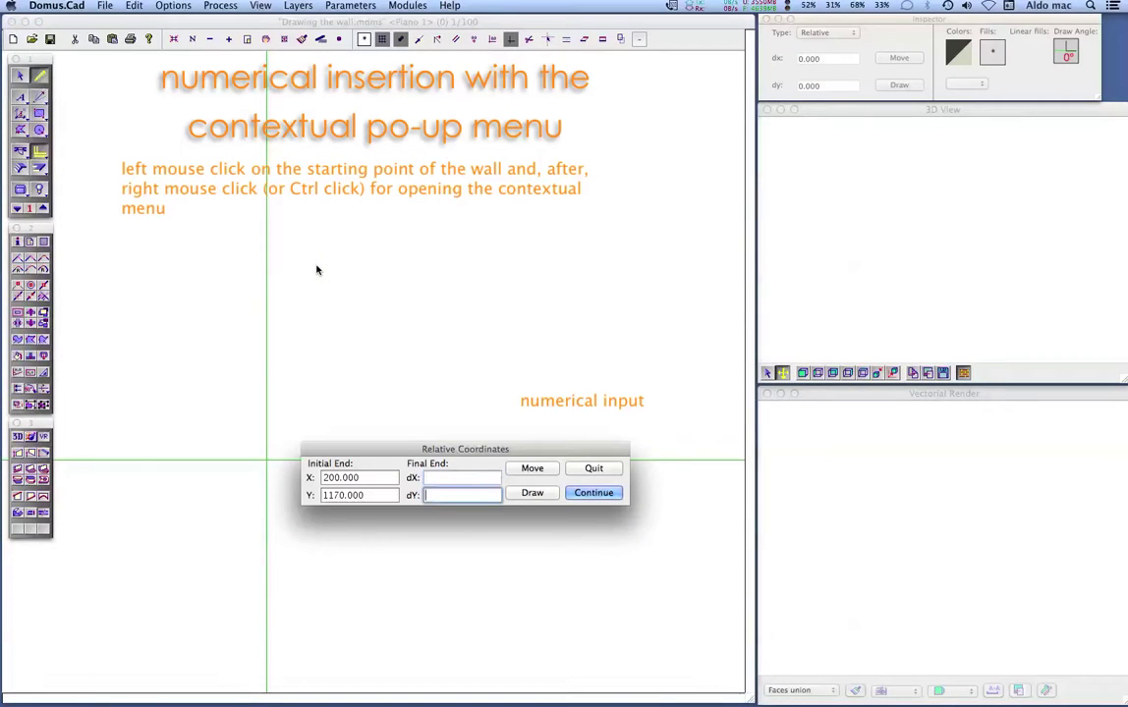
{"action": "type", "text": "-800"}
{"action": "left_click", "coordinate": [593, 493]}
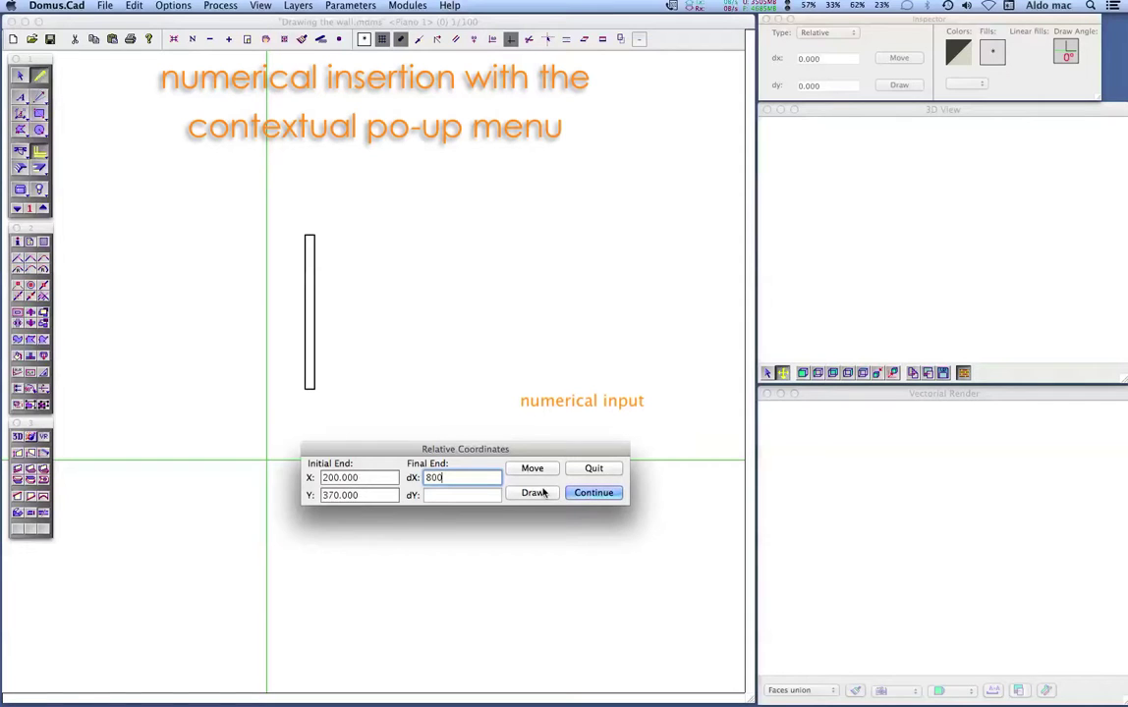
{"action": "left_click", "coordinate": [535, 493]}
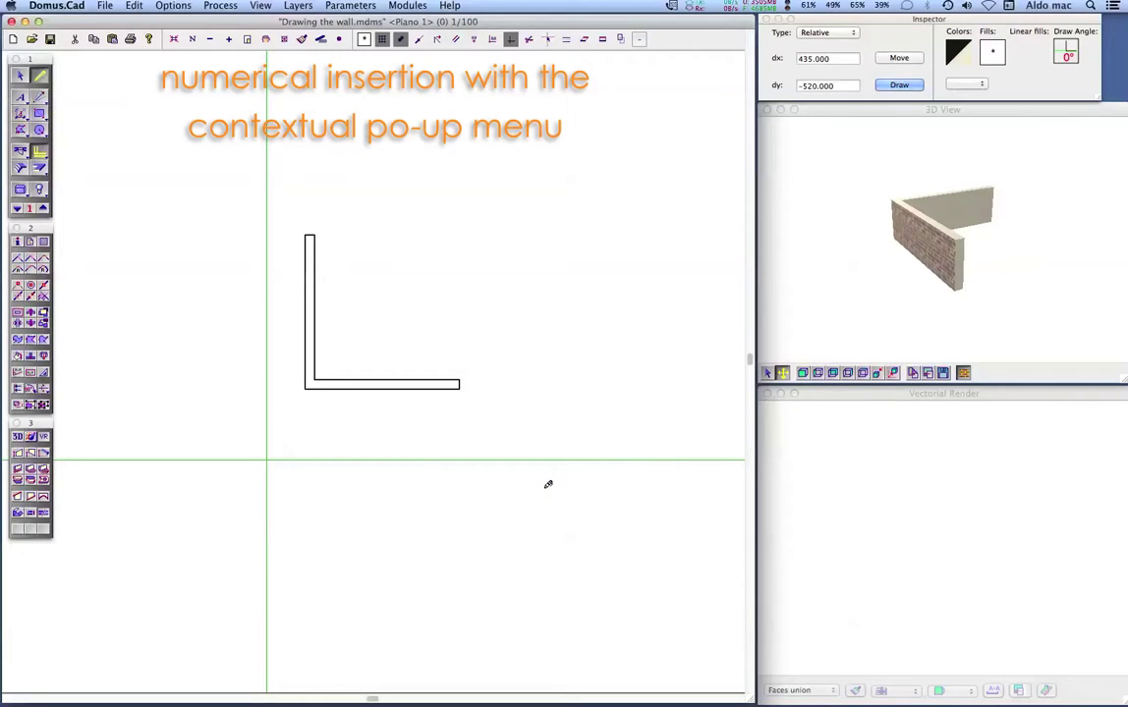
- Select both numerically inserted walls in the plan and clear them
{"action": "left_click", "coordinate": [22, 77]}
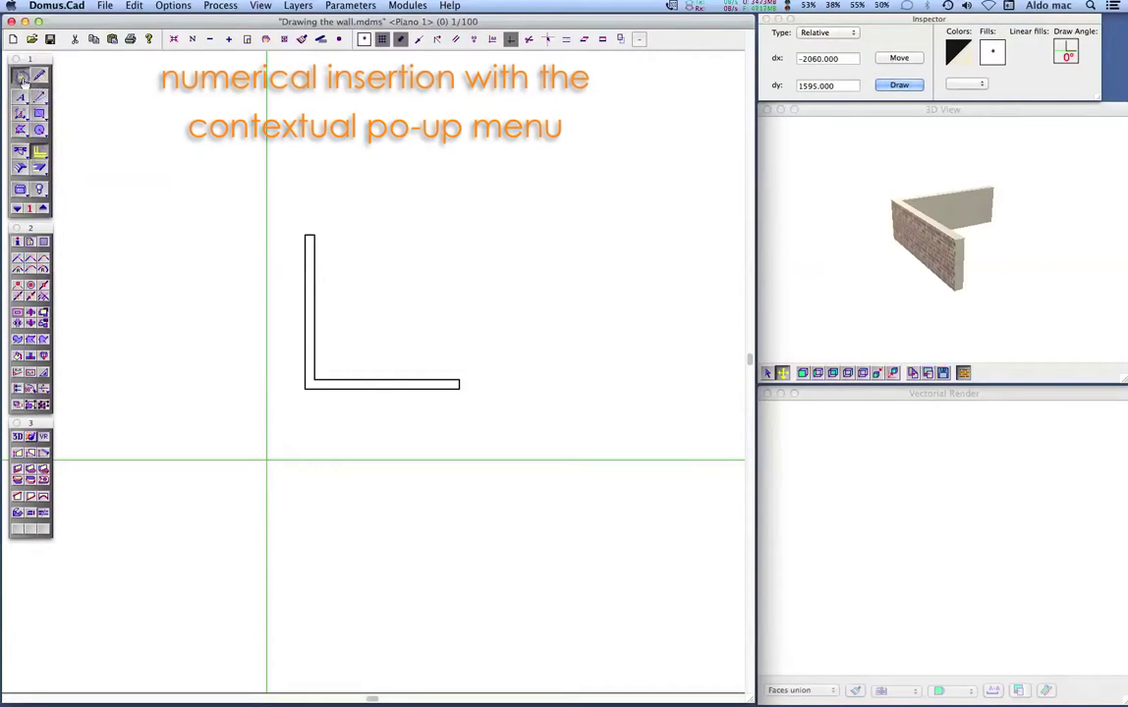
{"action": "left_click_drag", "start_coordinate": [274, 224], "coordinate": [473, 405]}
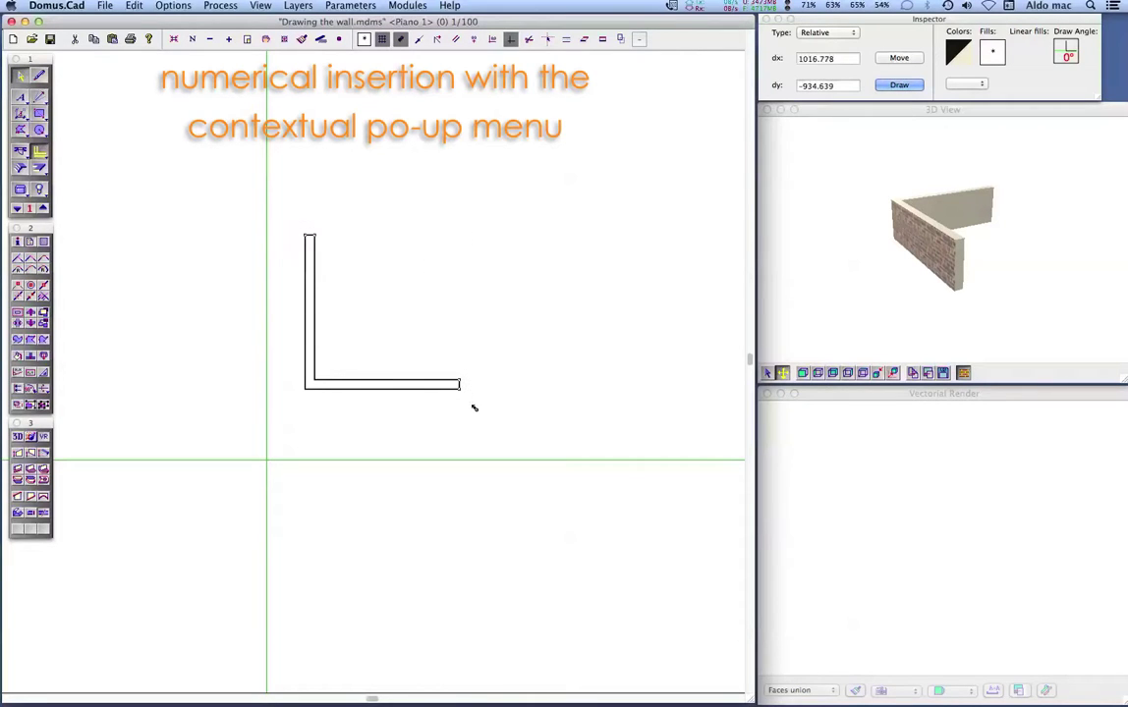
{"action": "right_click", "coordinate": [450, 361]}
{"action": "left_click", "coordinate": [470, 402]}
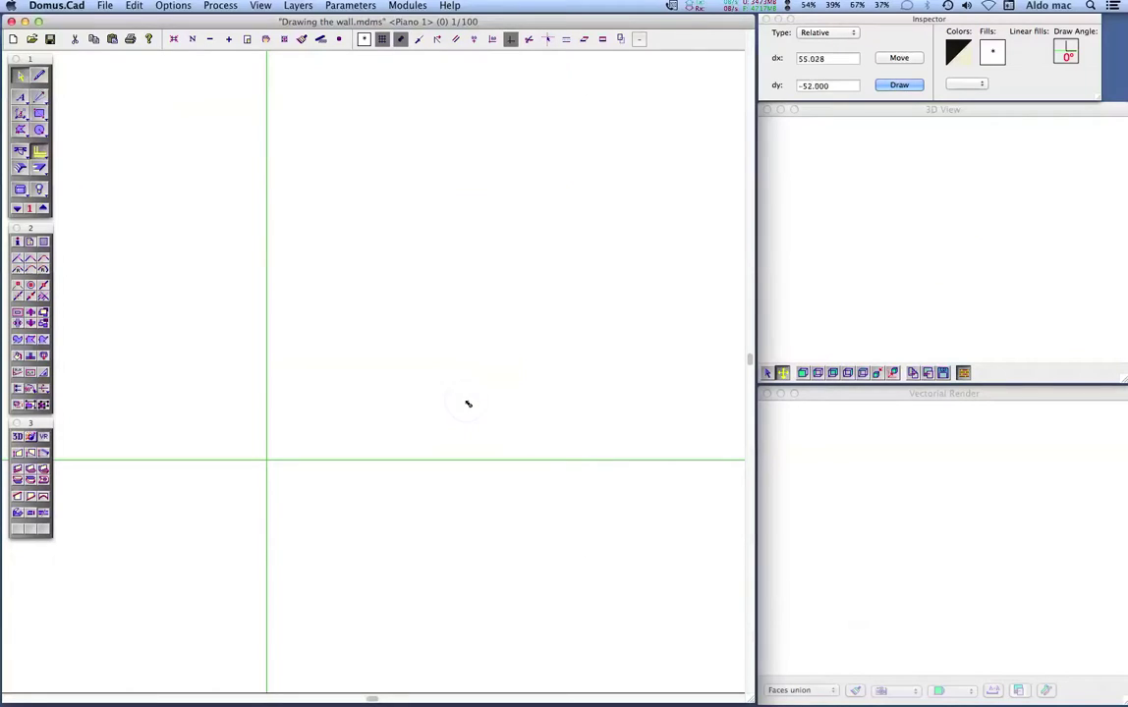
- Draw an L-shaped pair of walls using relative Inspector values, the vertical one with dy -800 and the horizontal one with dx 800
{"action": "left_click", "coordinate": [39, 75]}
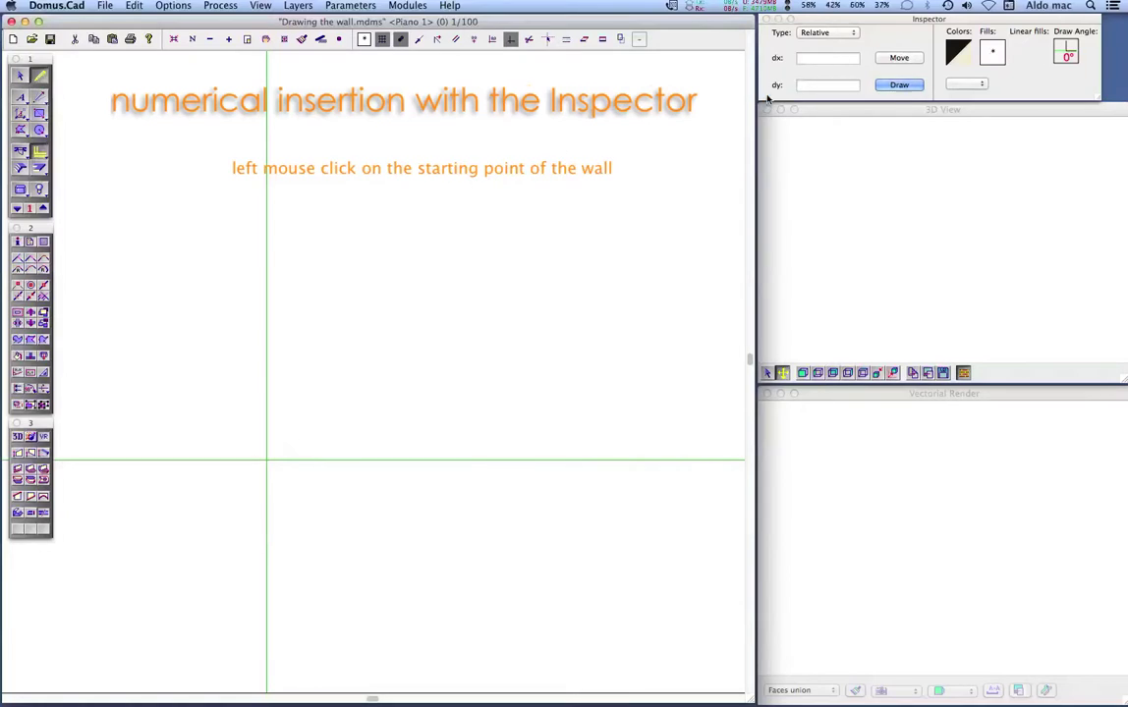
{"action": "left_click", "coordinate": [809, 85]}
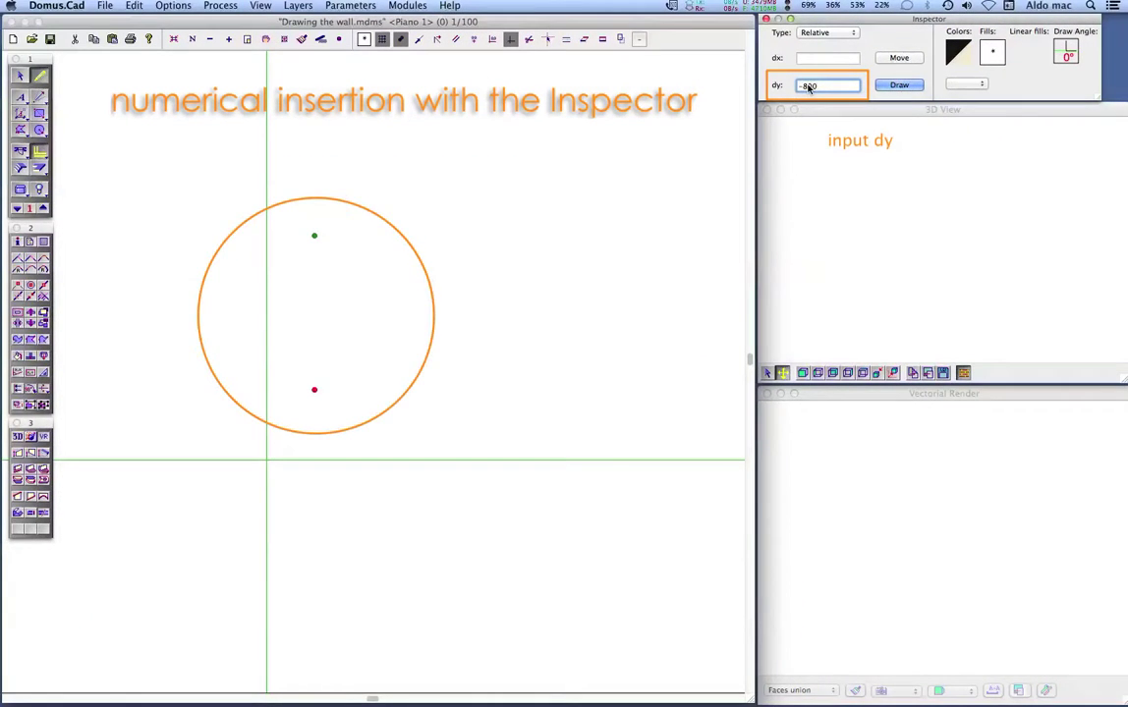
{"action": "left_click", "coordinate": [893, 86]}
{"action": "left_click", "coordinate": [836, 60]}
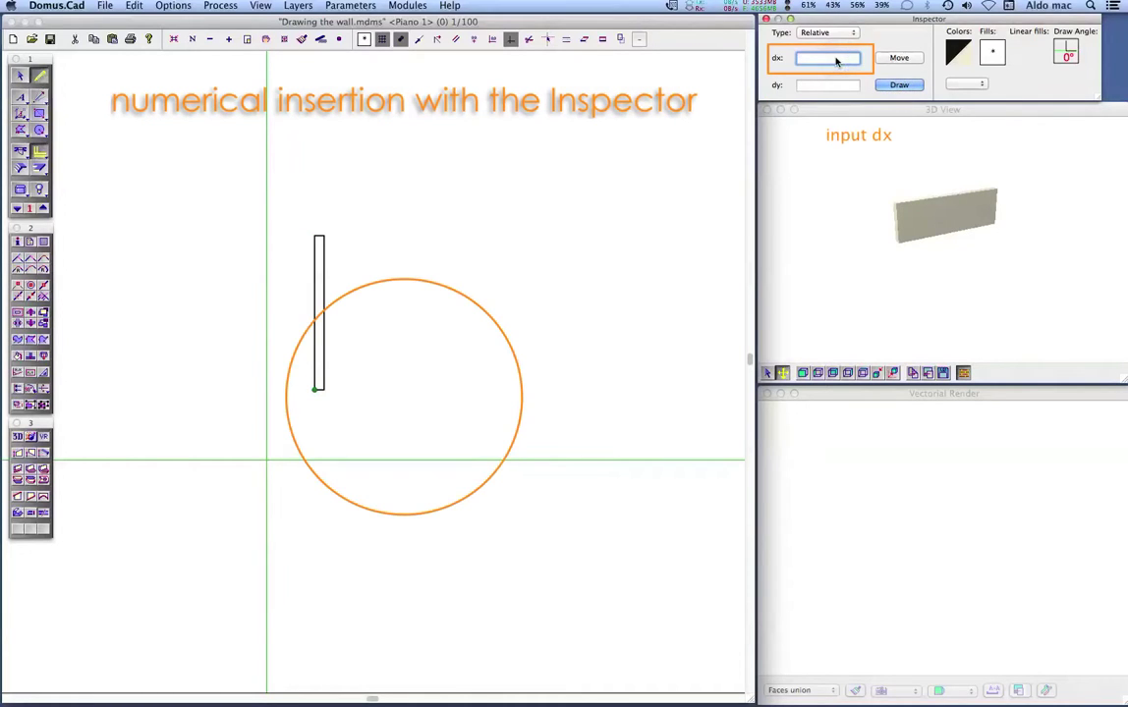
{"action": "type", "text": "800"}
{"action": "left_click", "coordinate": [890, 87]}
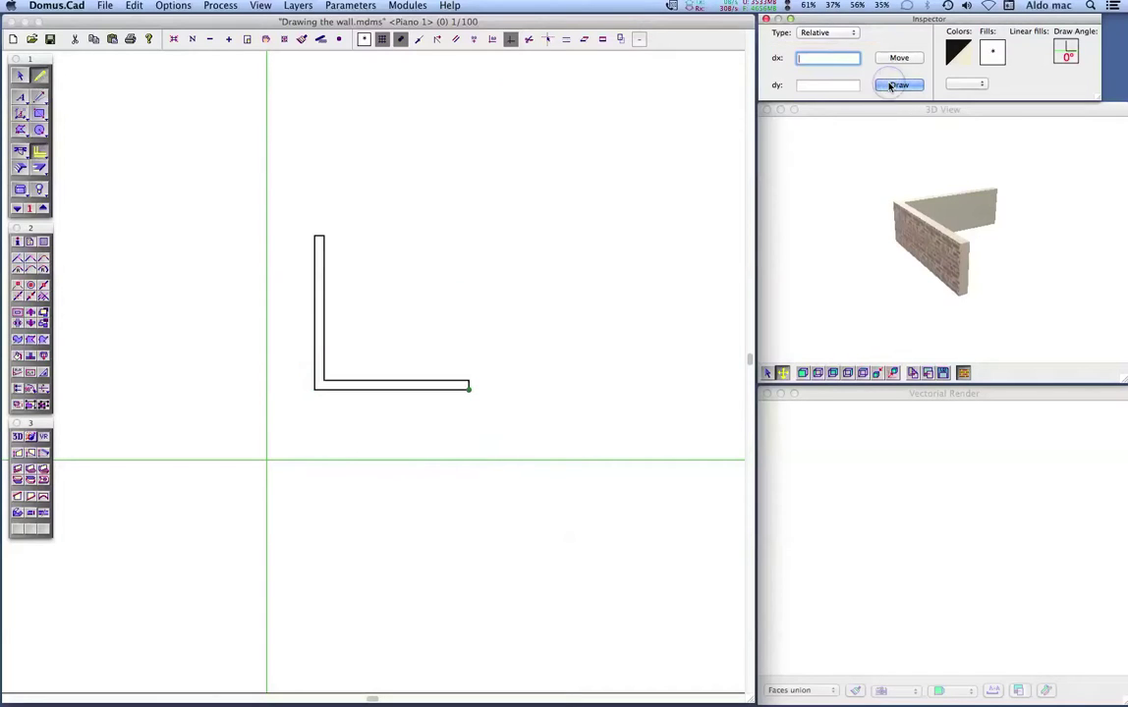
- Update the Vectorial Render view from the 3D view, using the Faces union mode
{"action": "left_click", "coordinate": [924, 497]}
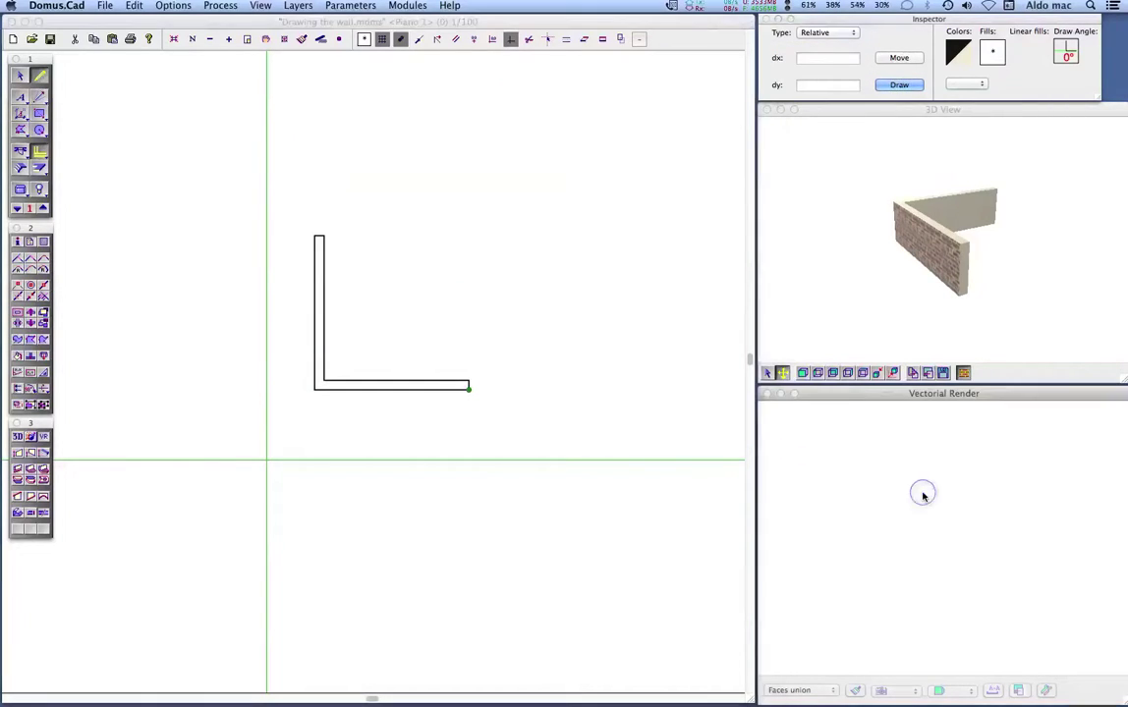
{"action": "left_click", "coordinate": [823, 691]}
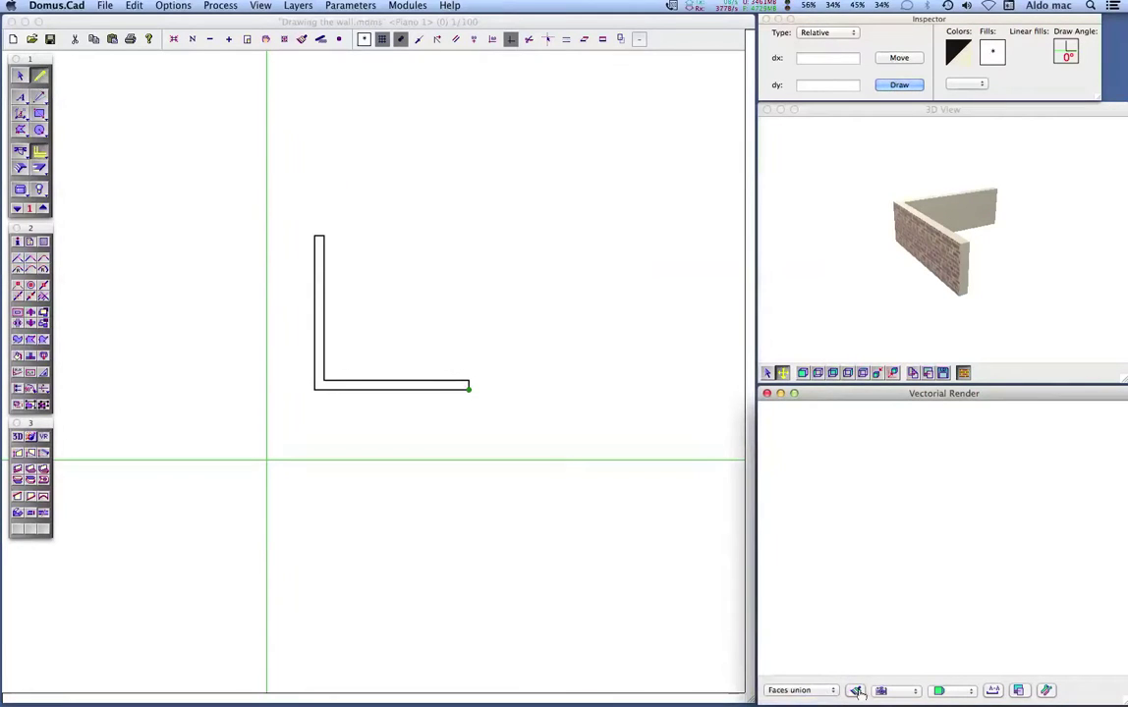
{"action": "left_click", "coordinate": [855, 691]}
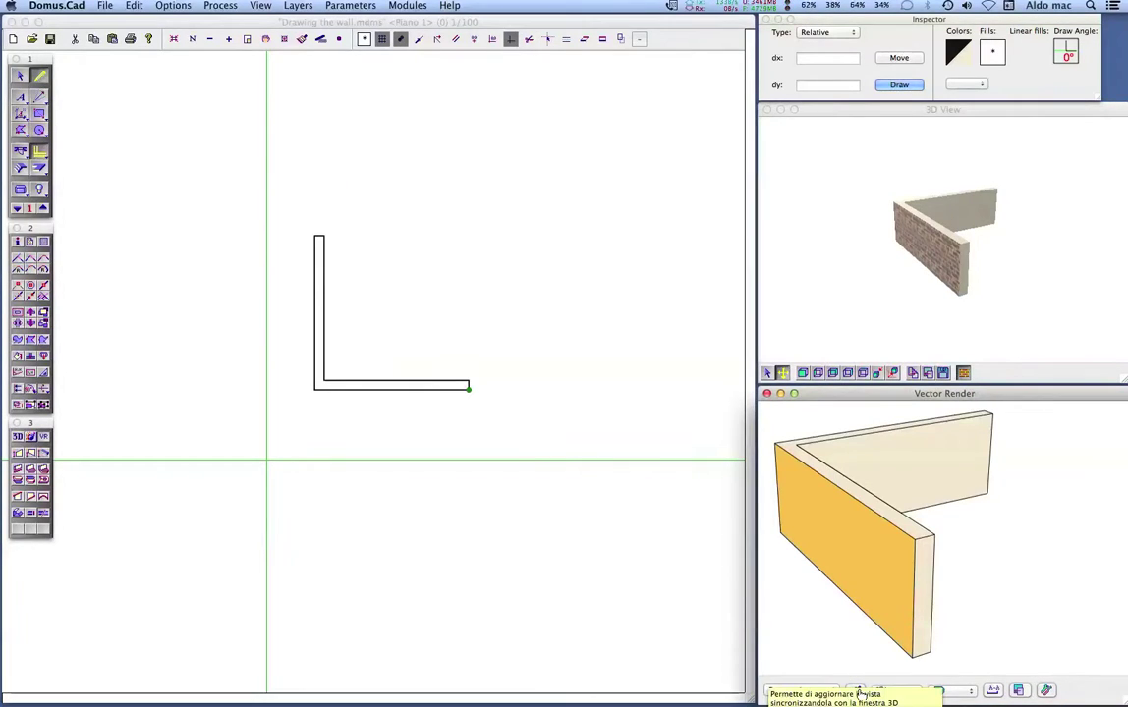